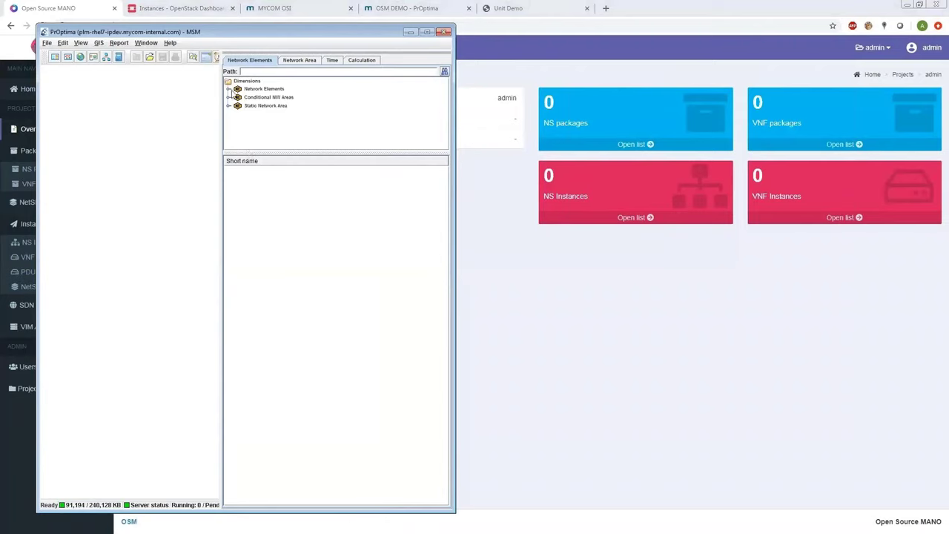
- Expand the Network Elements dimensions, then open the OSM Performance Management Auto Discovered folder among the calculations
click(229, 90)
drag(254, 153, 257, 182)
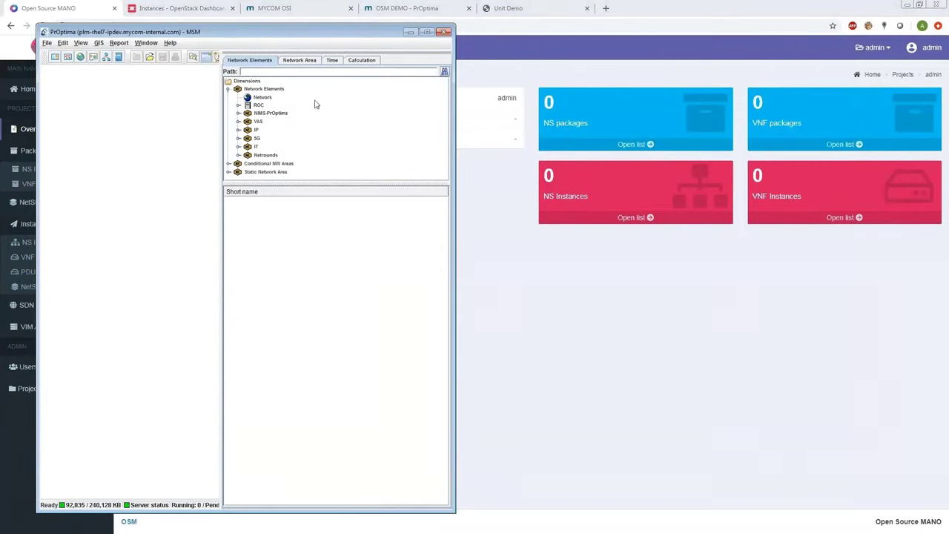
click(359, 60)
drag(333, 153, 342, 212)
scroll(315, 147, down, 5)
scroll(315, 146, down, 3)
click(230, 161)
click(238, 177)
click(274, 185)
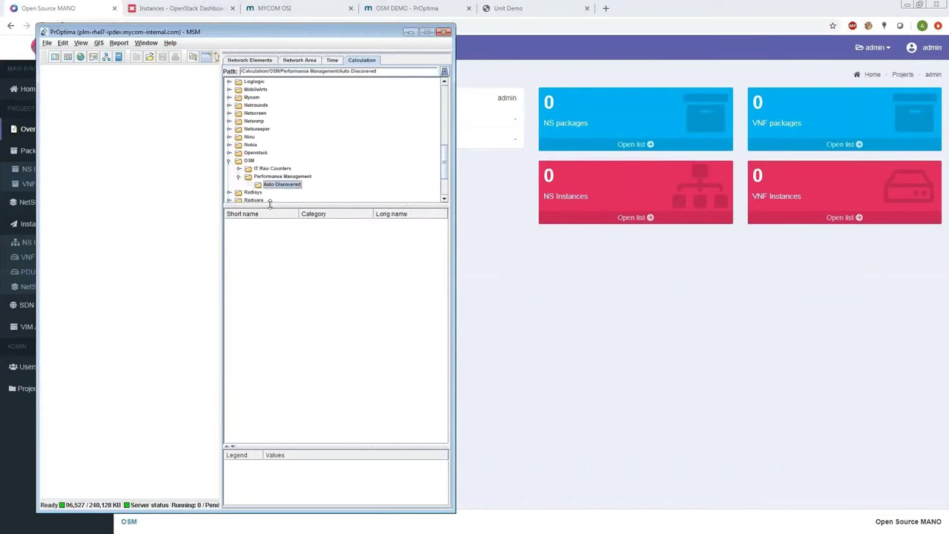
- Open the OSM folder under Home in the calculation tree to list its metrics and attributes
scroll(331, 161, up, 3)
scroll(330, 161, up, 1)
scroll(331, 161, up, 2)
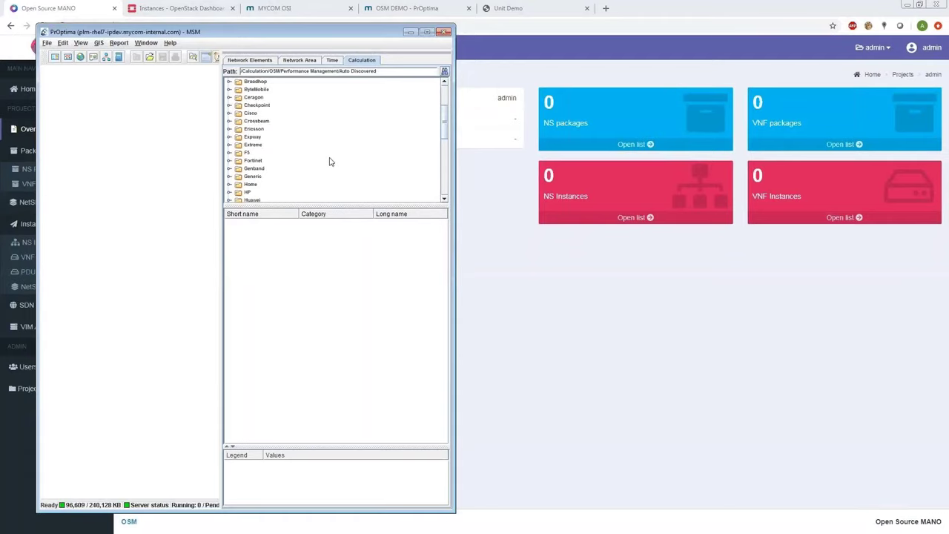
click(235, 184)
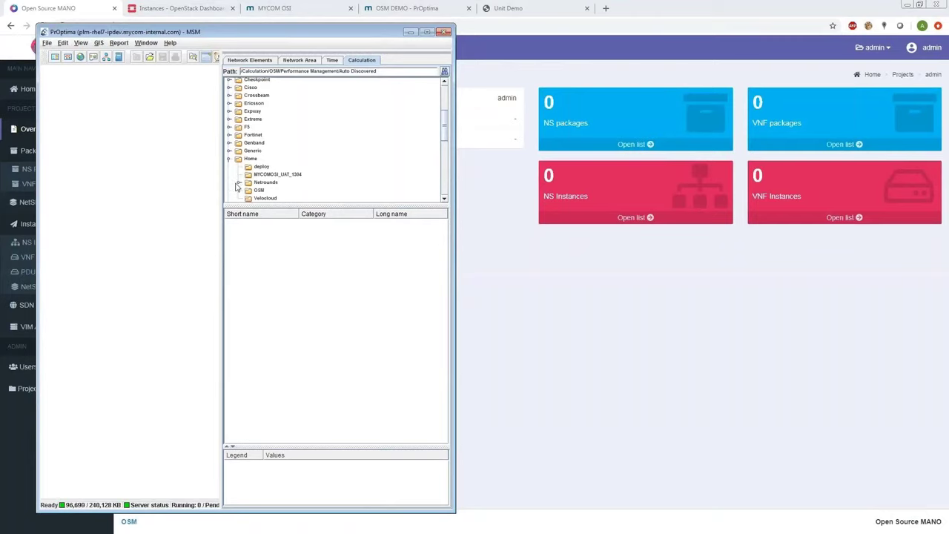
click(256, 190)
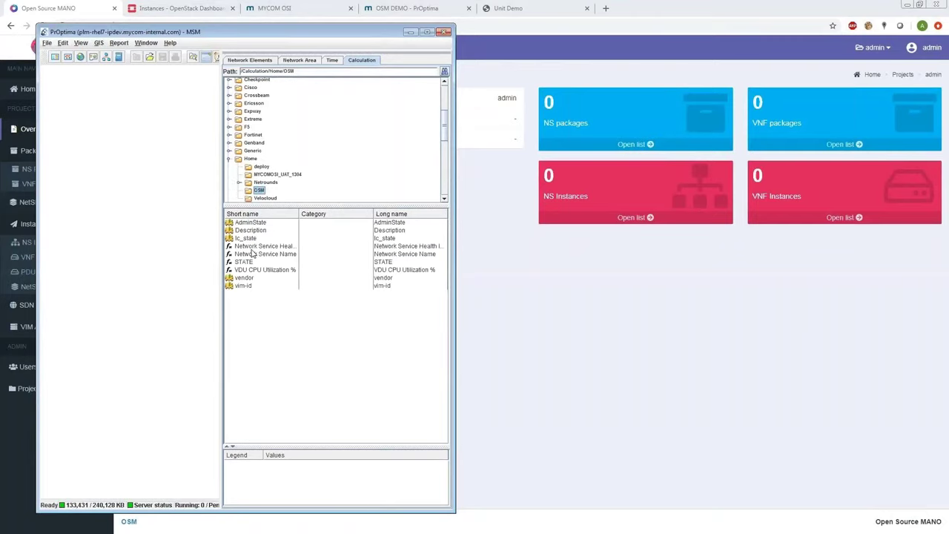
- Inspect the general details and formula of the VDU CPU Utilization % metric, then close its properties
click(251, 270)
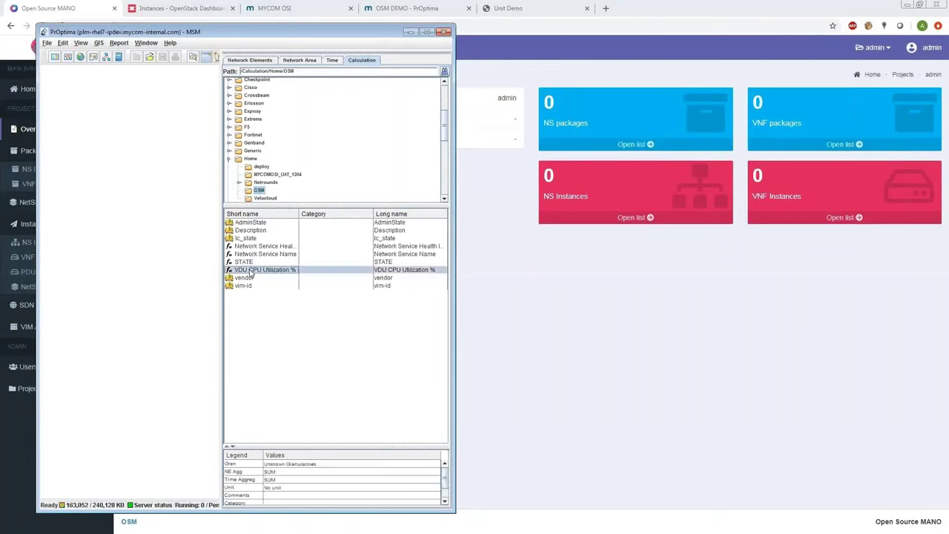
double_click(251, 271)
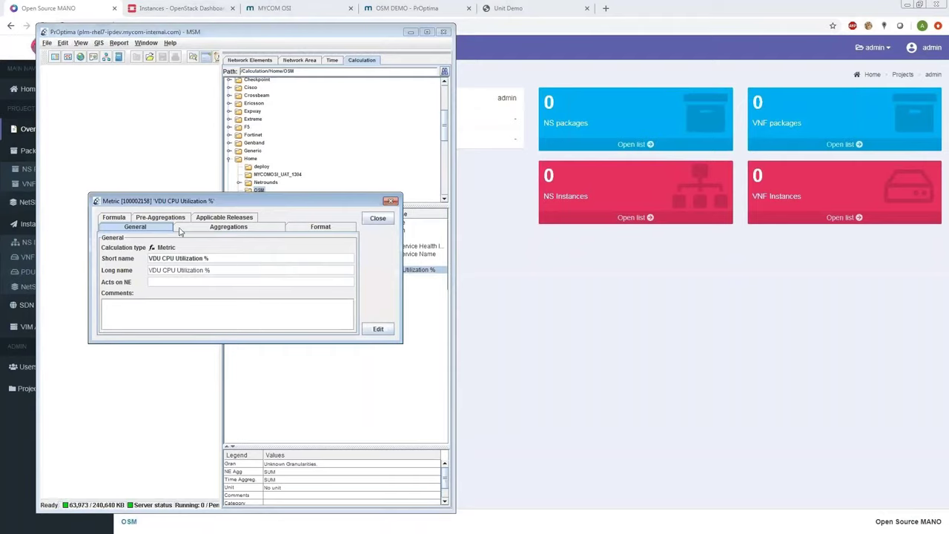
click(123, 218)
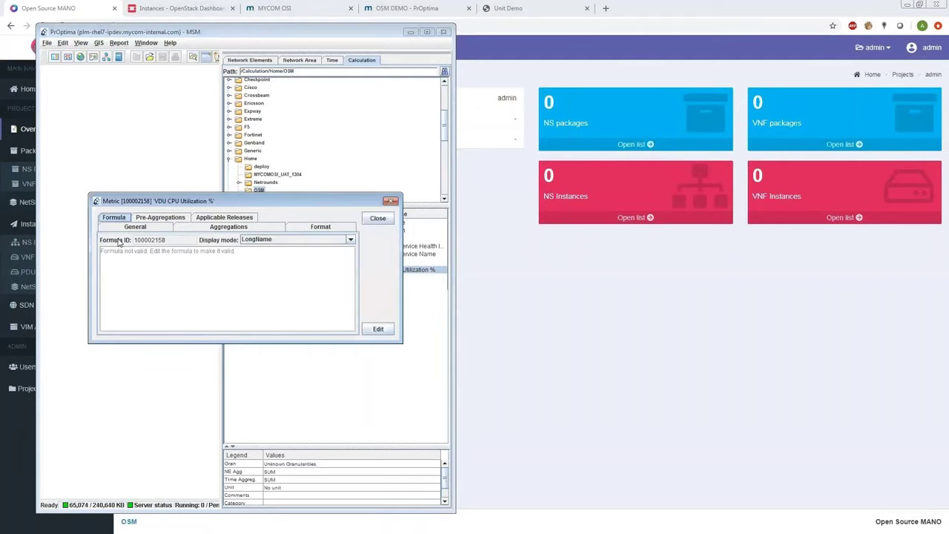
click(379, 219)
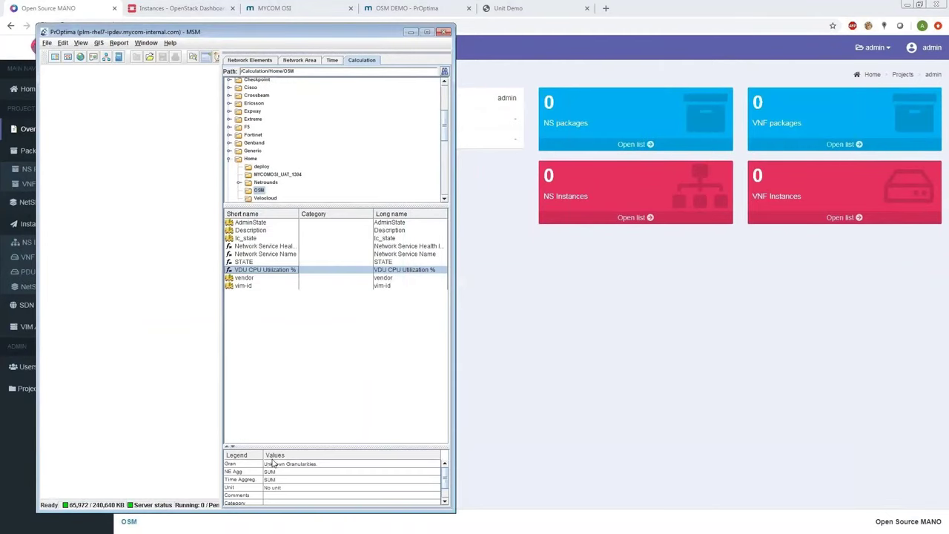
- Switch to Open Source MANO and upload the cirros_vnf VNF package and the cirros_2vnf_ns NS package
click(491, 344)
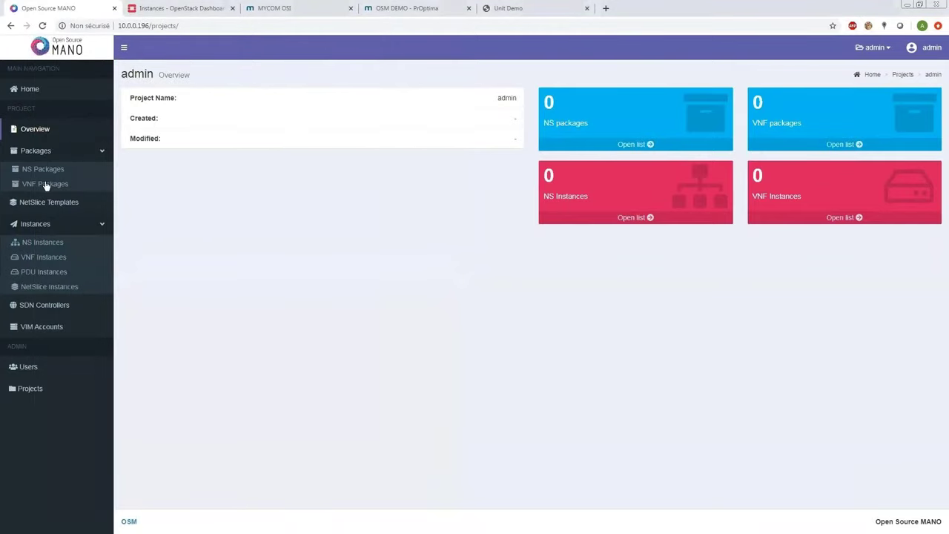
click(45, 184)
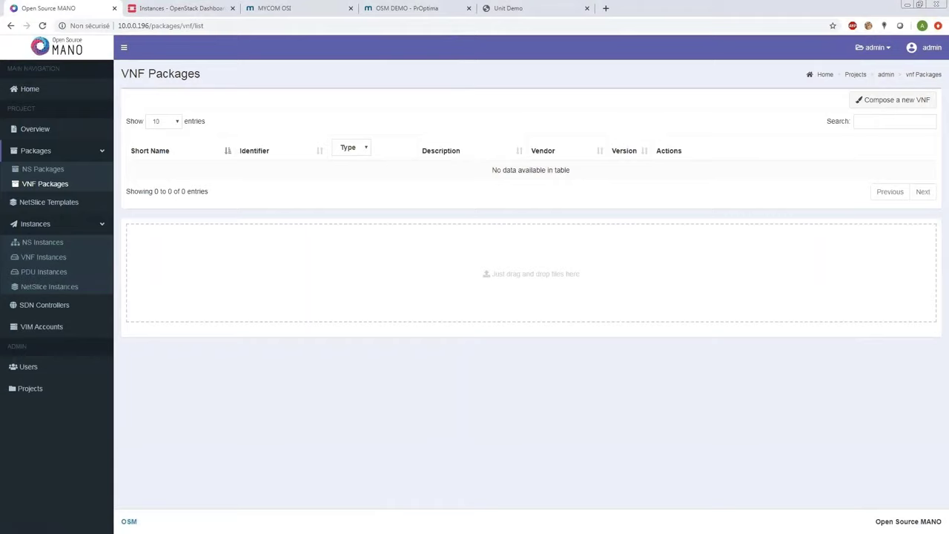
drag(126, 330, 431, 289)
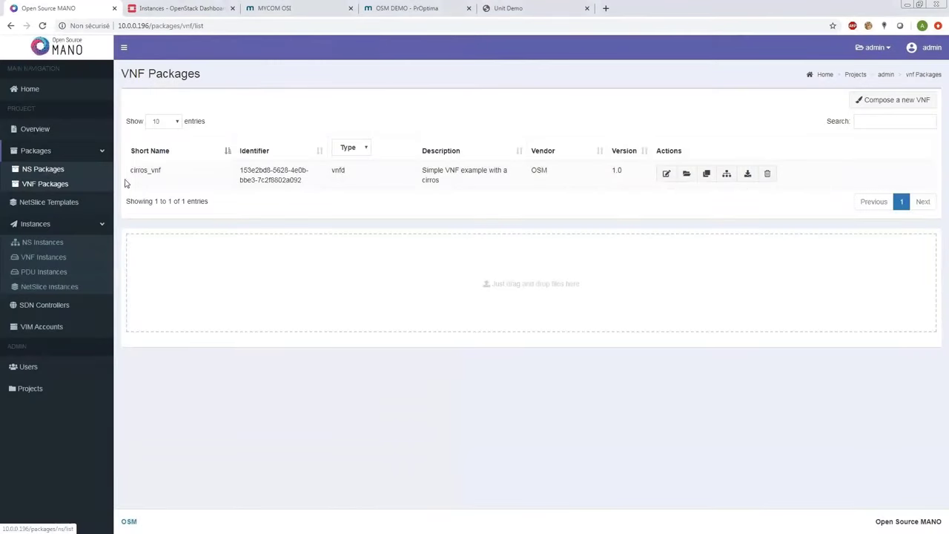
click(41, 170)
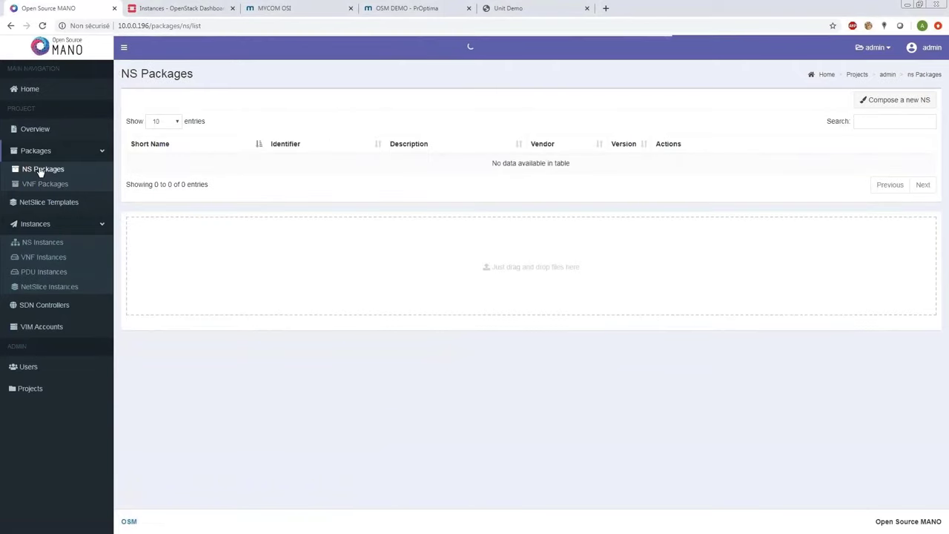
drag(45, 285, 301, 279)
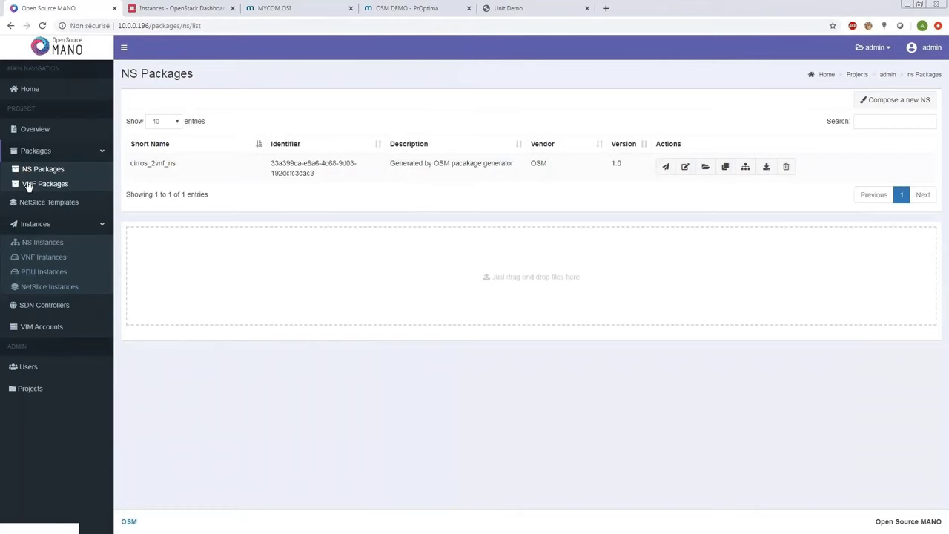
- Review the cirros_vnf descriptor's YAML, examining its description and the VNF-level and VDU-level monitoring parameters
click(27, 185)
click(668, 175)
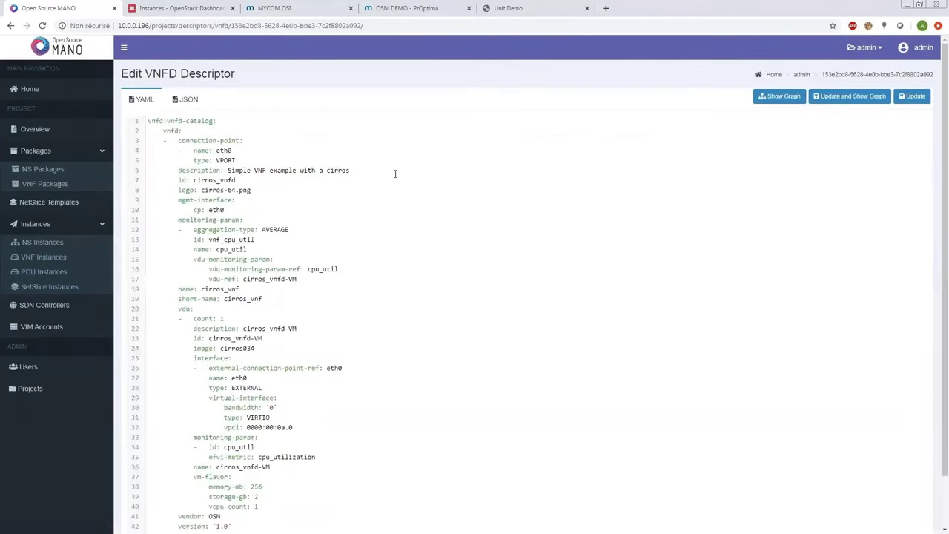
drag(353, 170, 228, 170)
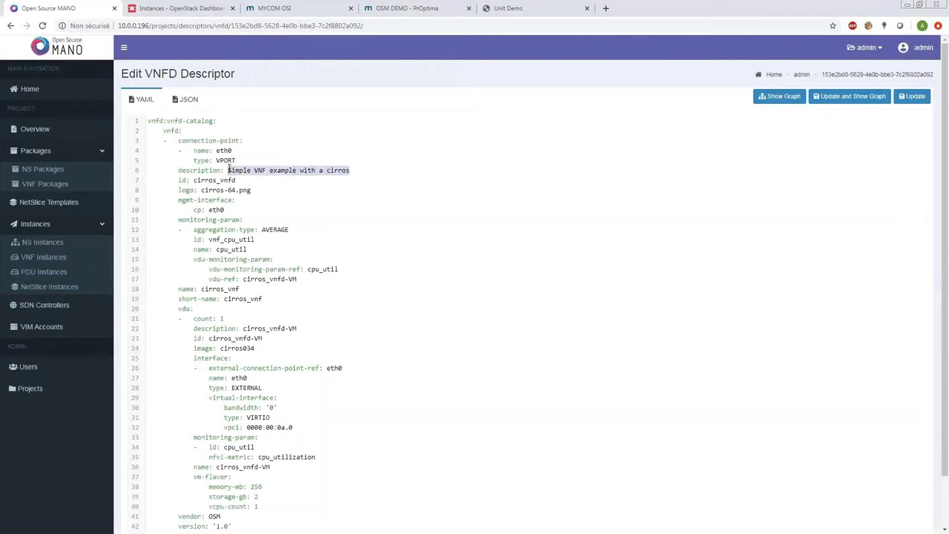
drag(300, 280, 149, 257)
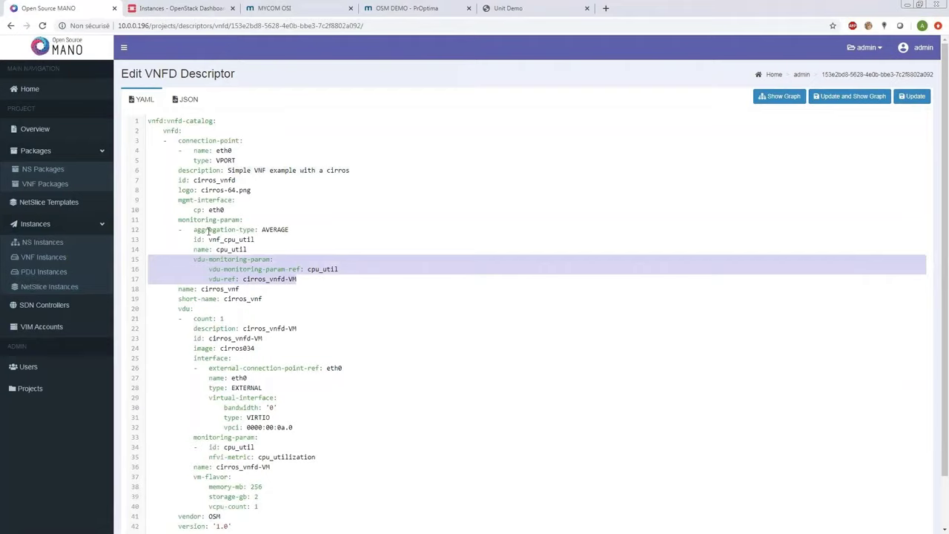
drag(316, 458, 148, 438)
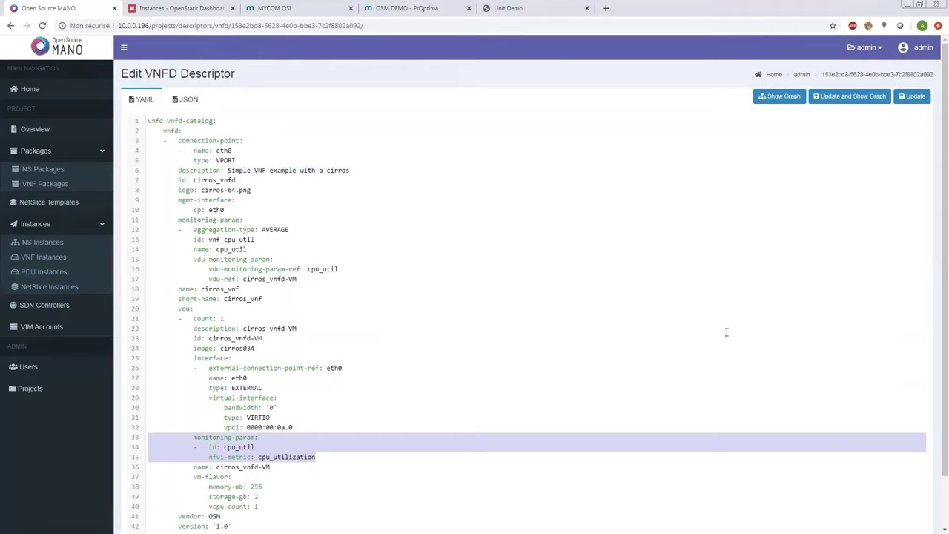
- View the topology graph of the cirros_vnf descriptor, then that of the cirros_2vnf_ns network service package
click(776, 101)
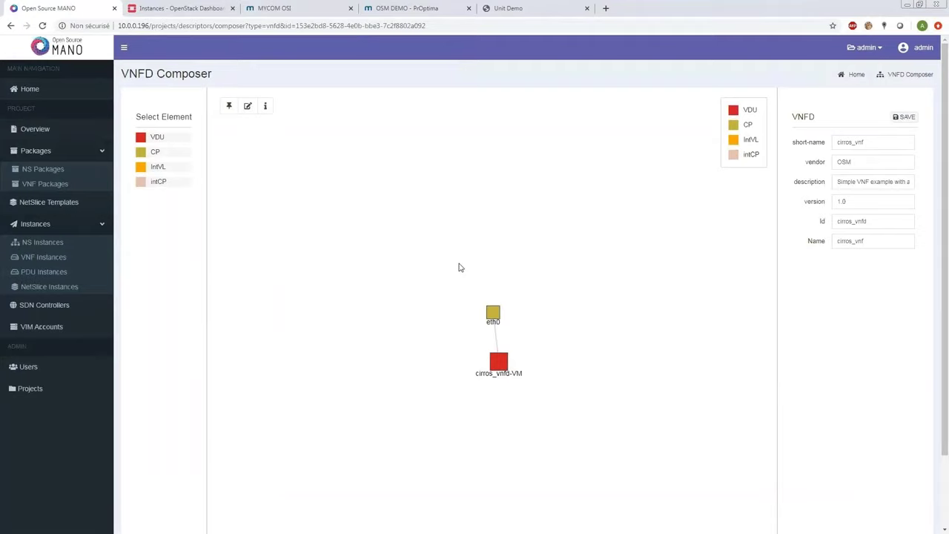
click(48, 169)
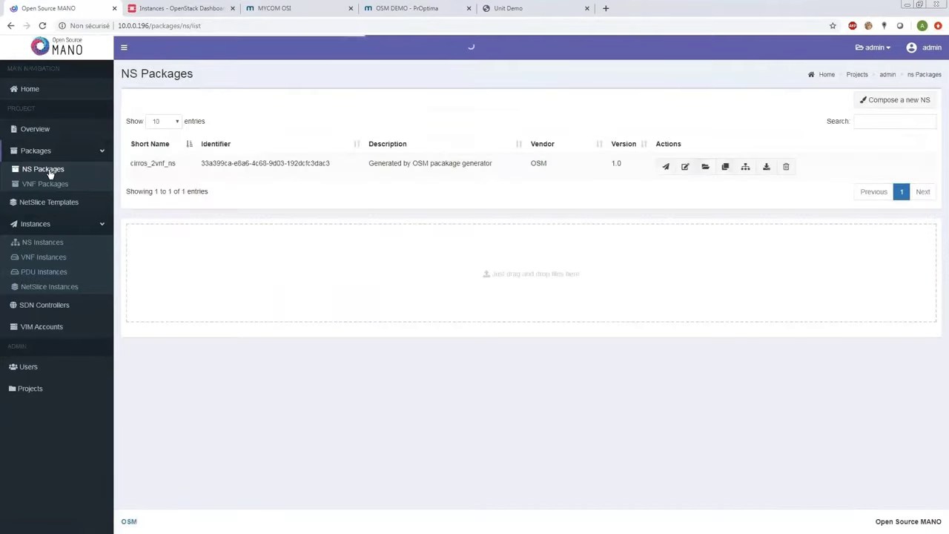
click(746, 167)
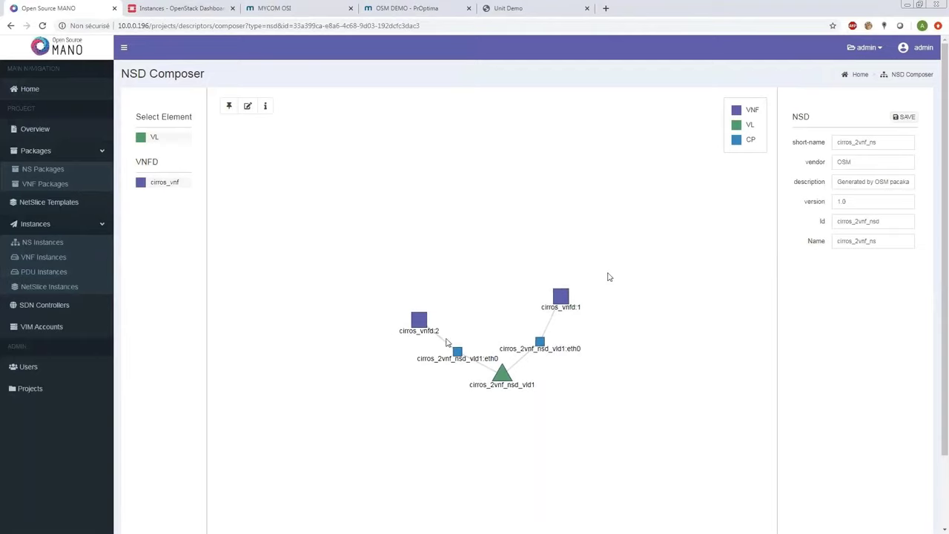
- Copy the NS package's short name cirros_2vnf_ns and use it as the name on the Unit Demo page to display its graph
click(43, 171)
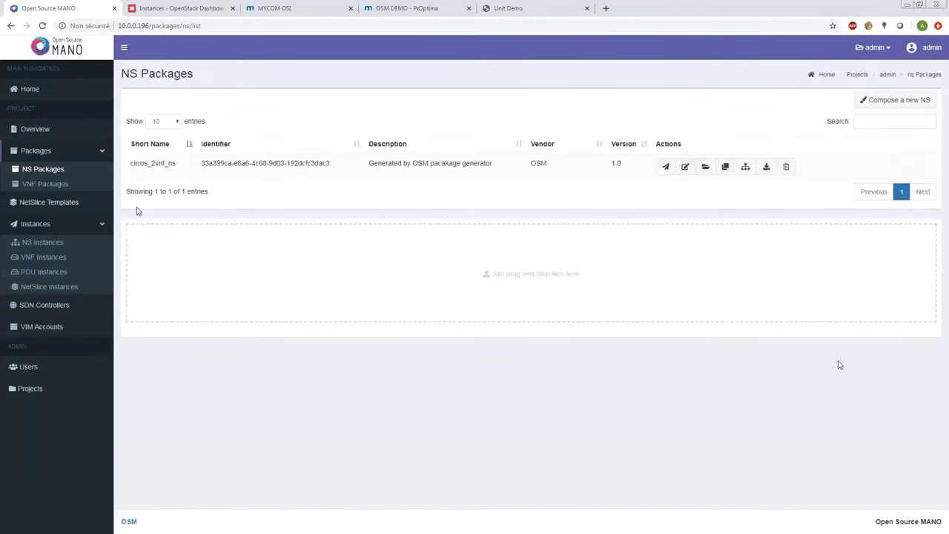
drag(176, 165, 132, 166)
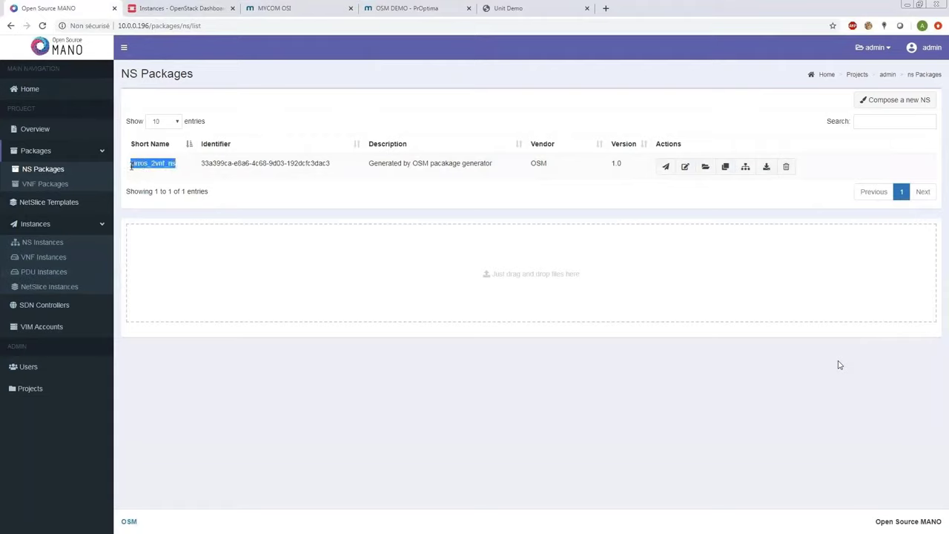
right_click(150, 165)
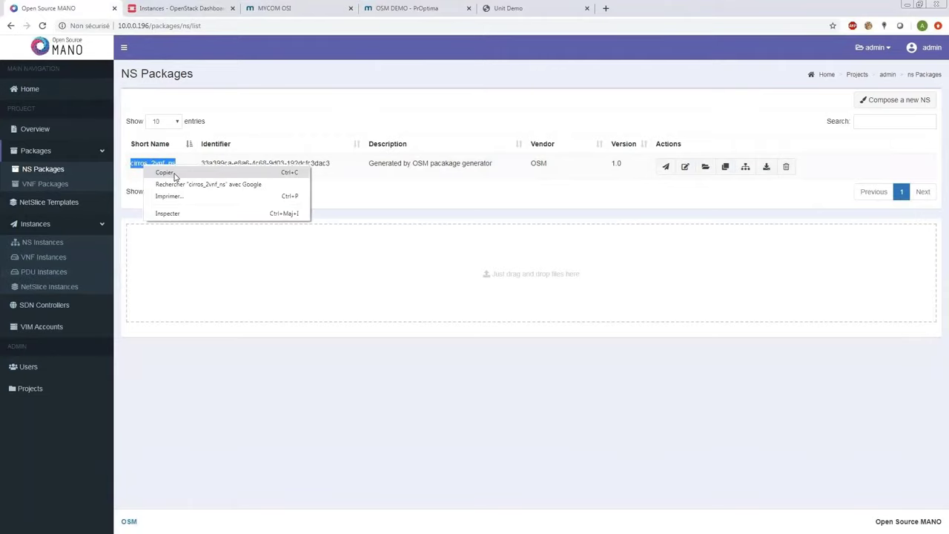
click(175, 174)
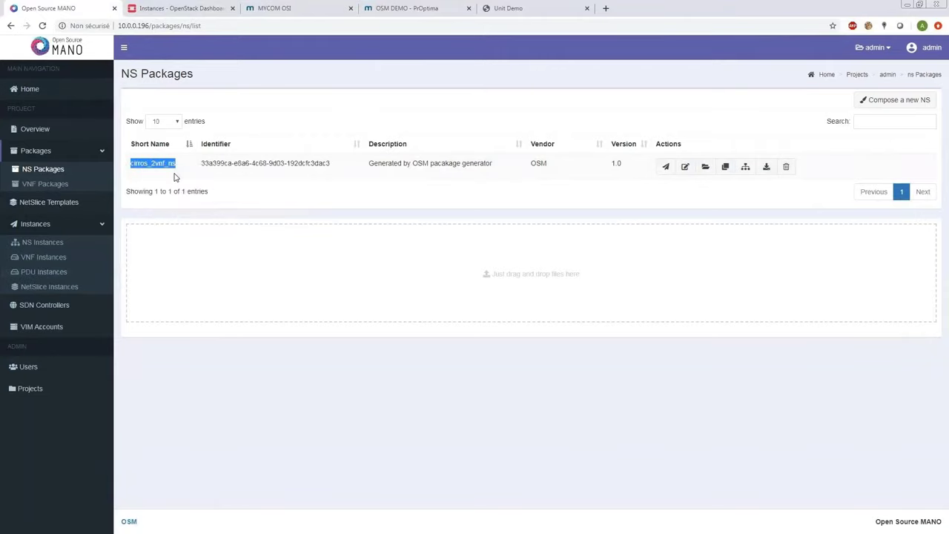
click(531, 9)
click(438, 248)
right_click(439, 250)
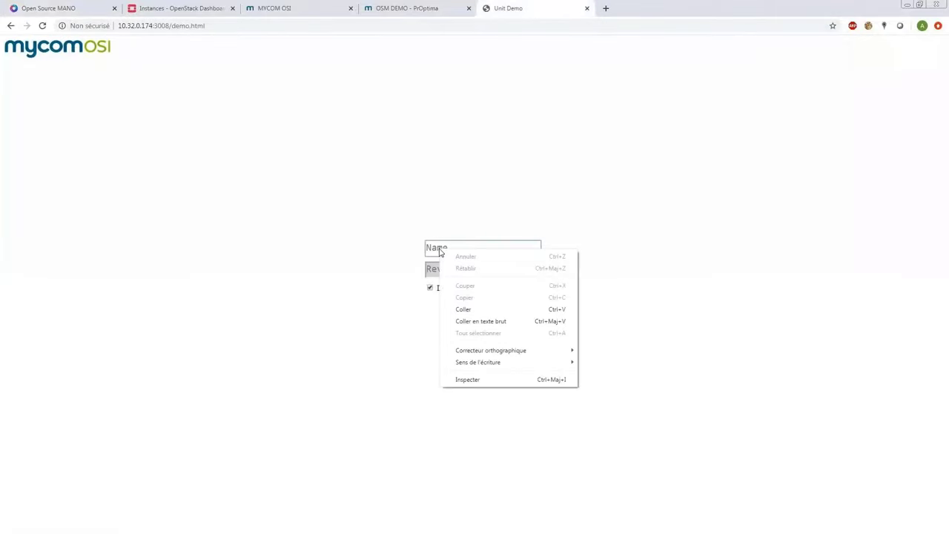
click(464, 310)
click(495, 305)
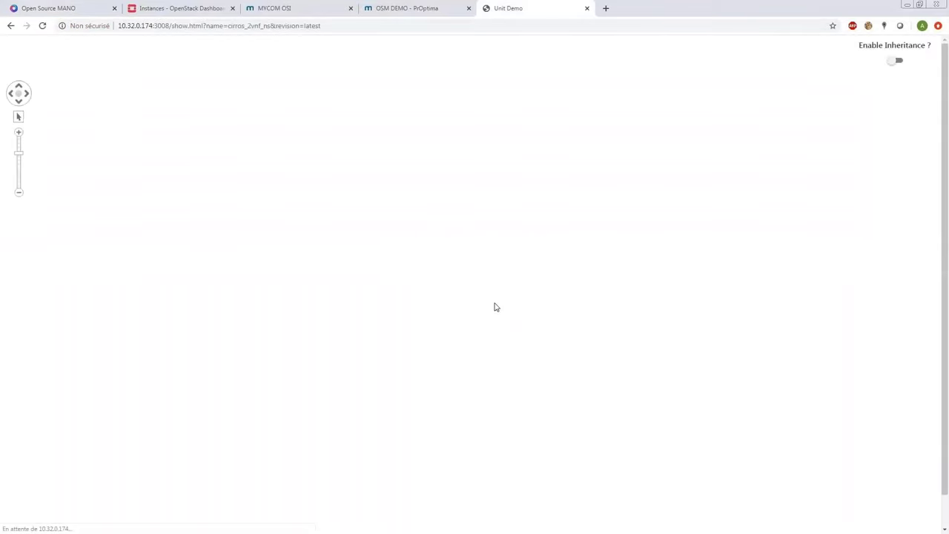
- Spread out the nodes of the cirros_2vnf_ns graph and compare it with the package's rearranged topology in the NSD Composer
drag(666, 302, 587, 186)
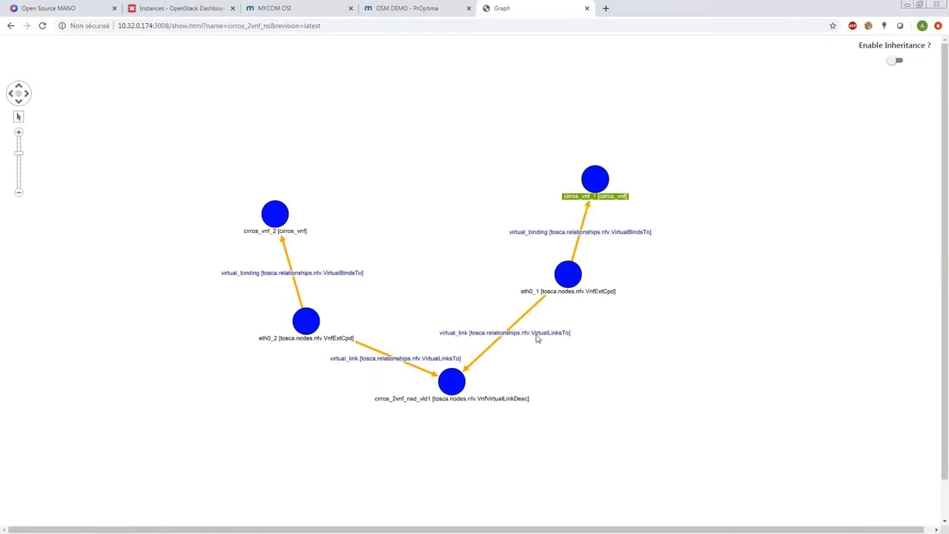
click(397, 390)
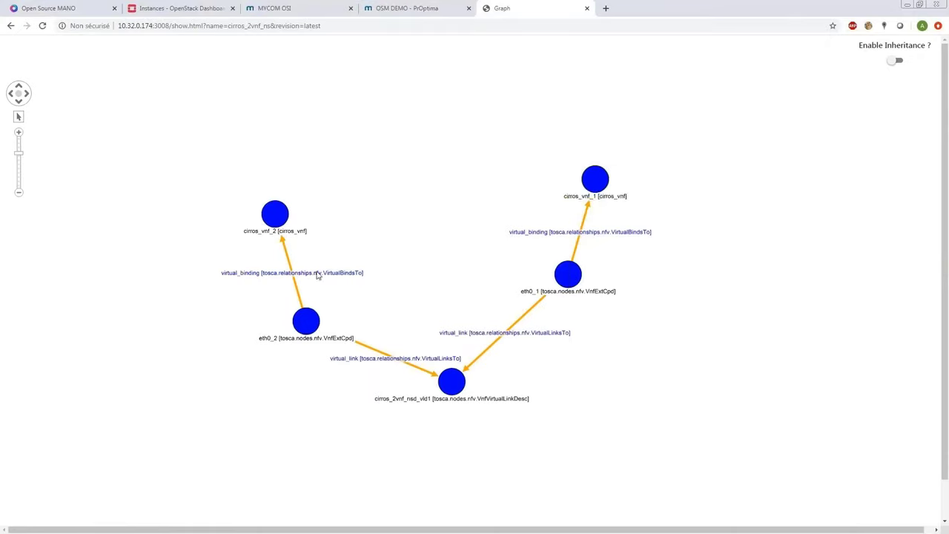
click(56, 8)
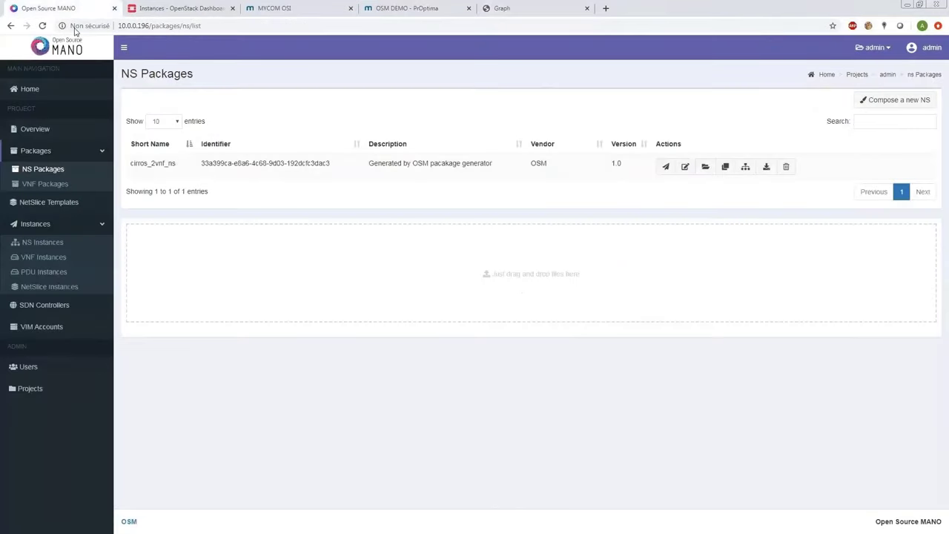
click(743, 168)
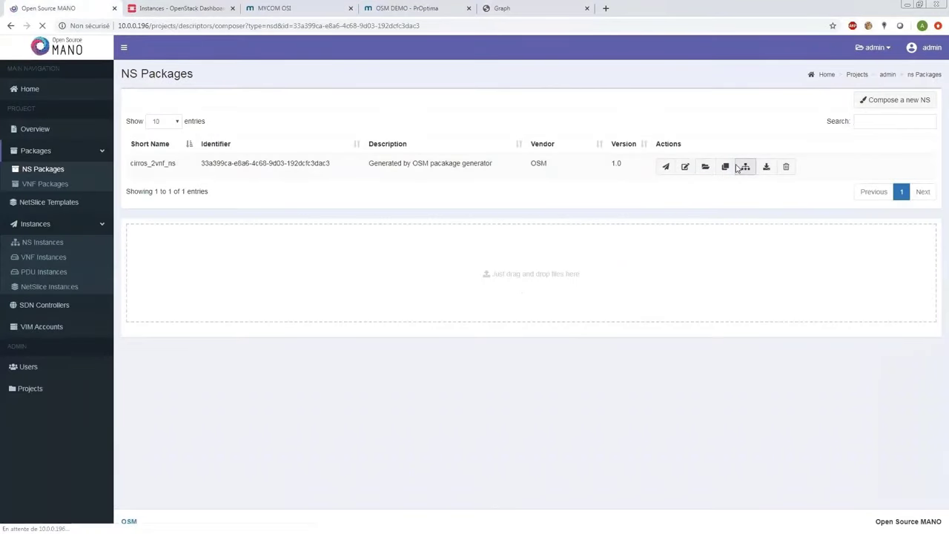
drag(466, 354, 428, 282)
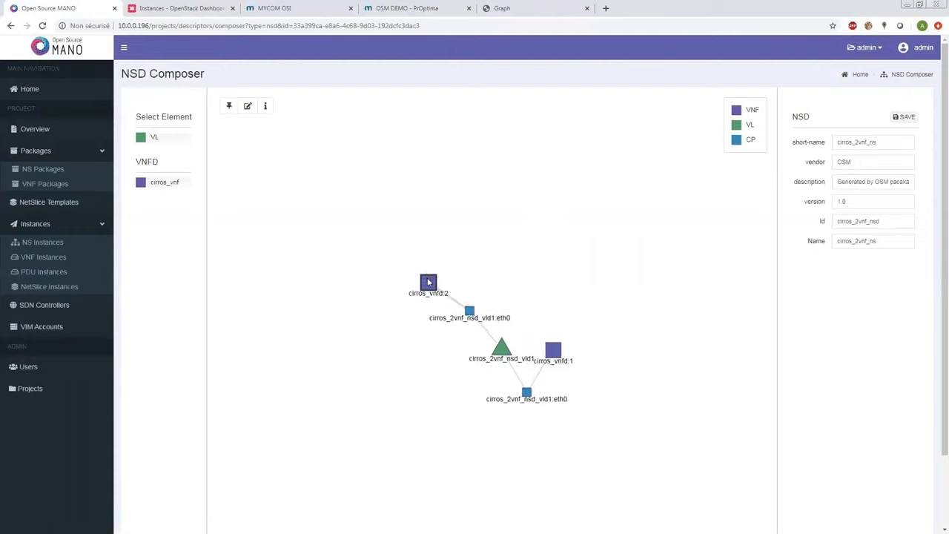
drag(556, 351, 572, 288)
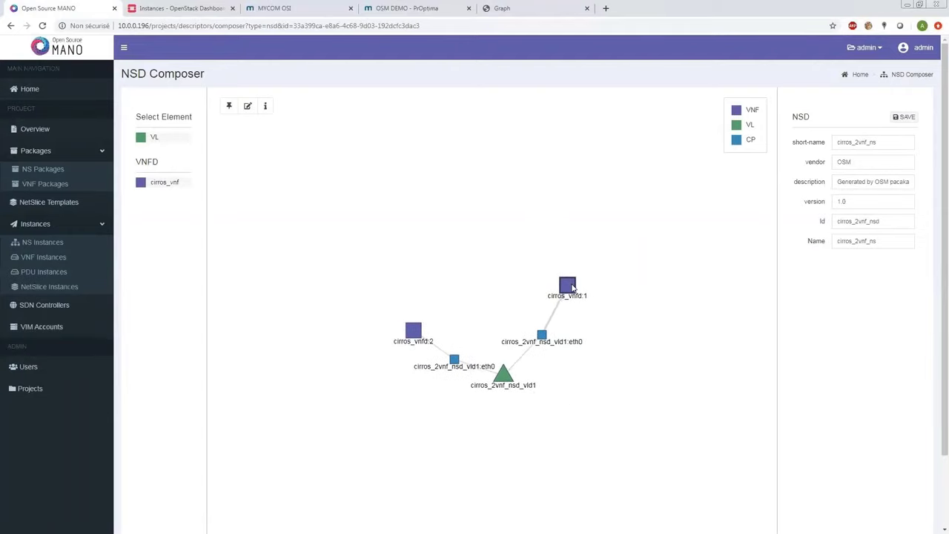
click(511, 11)
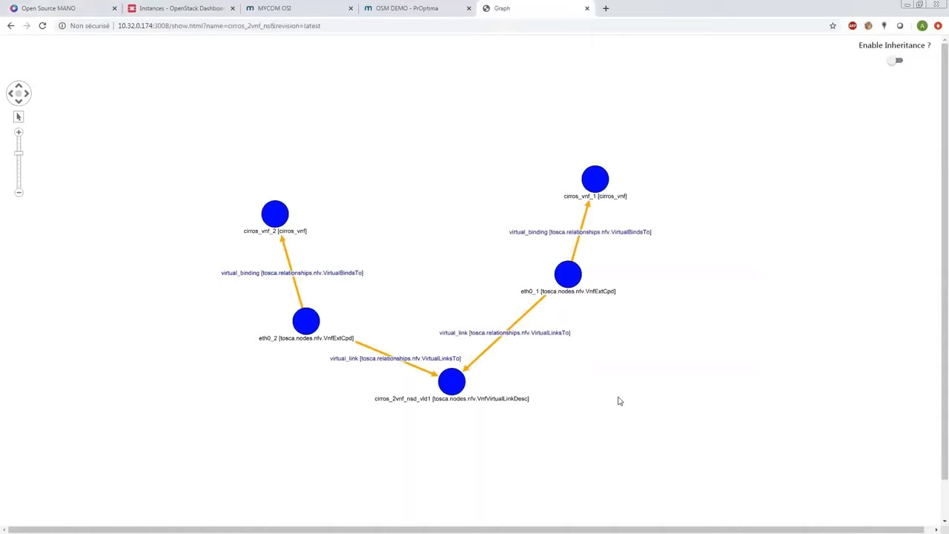
- Download Proptima.jnlp from the MYCOM OSI portal's Desktop Client link and launch a second PrOptima desktop client with it
click(283, 9)
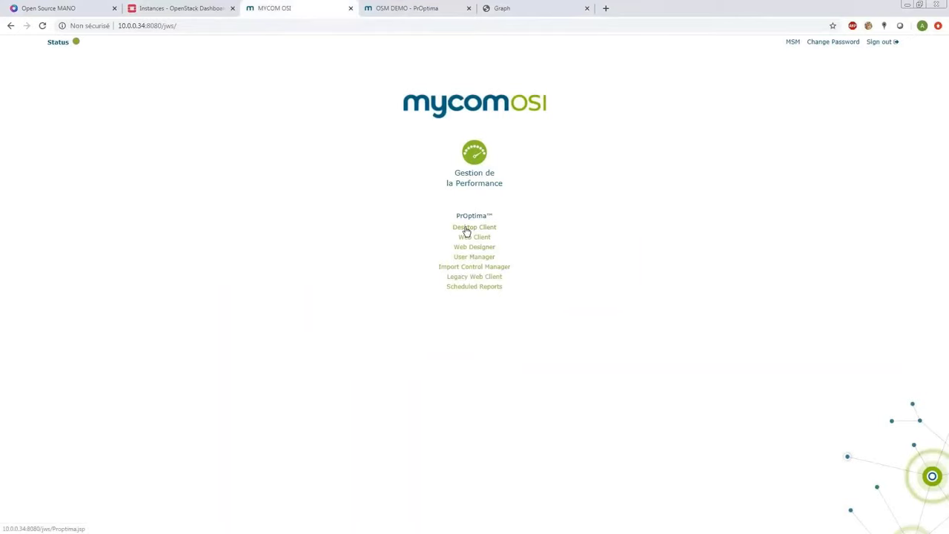
click(466, 231)
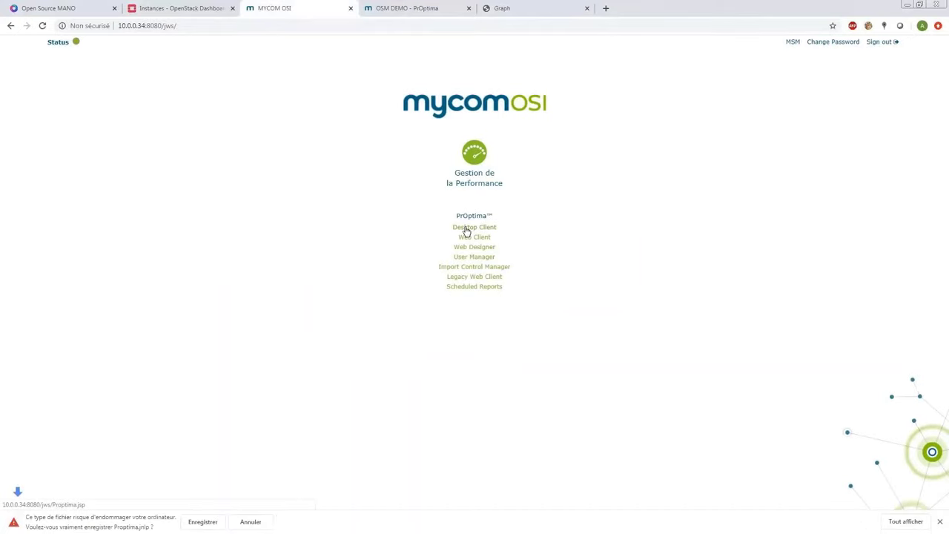
click(202, 521)
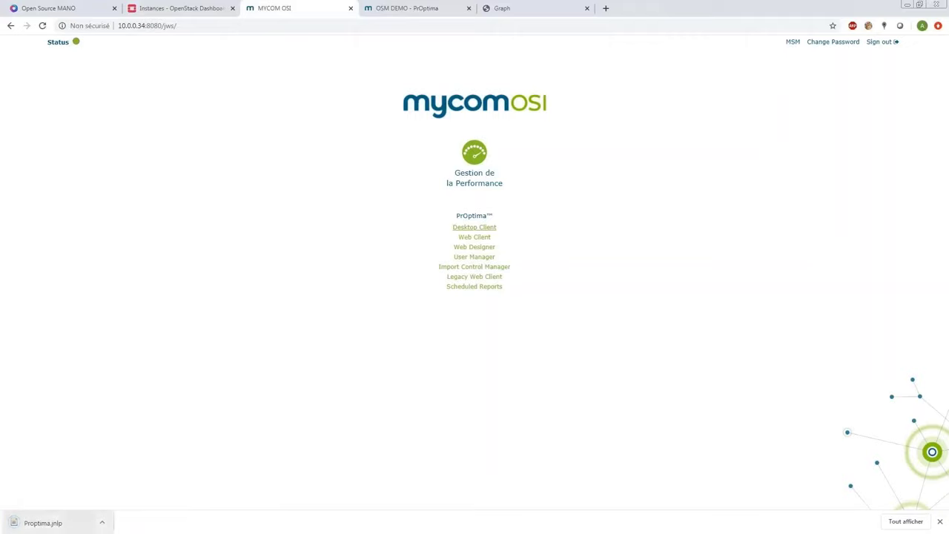
click(44, 523)
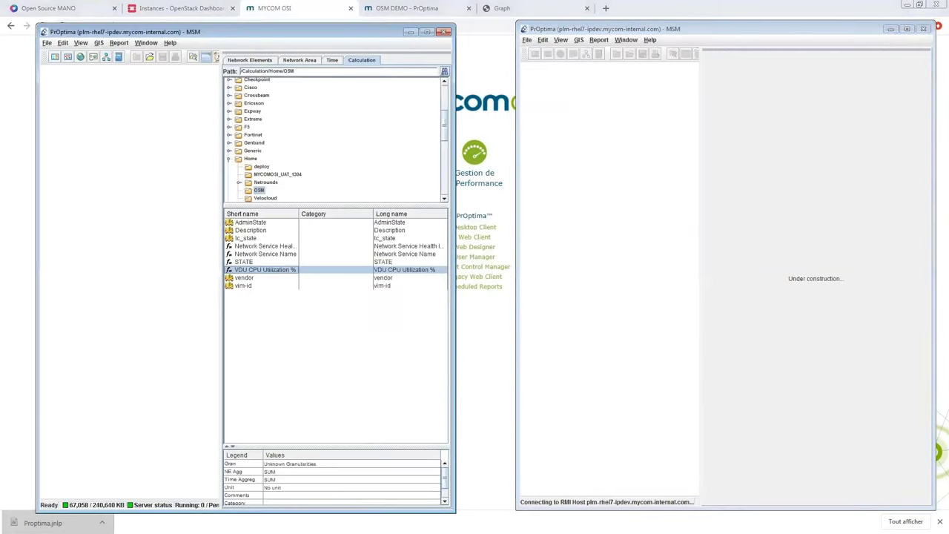
click(940, 521)
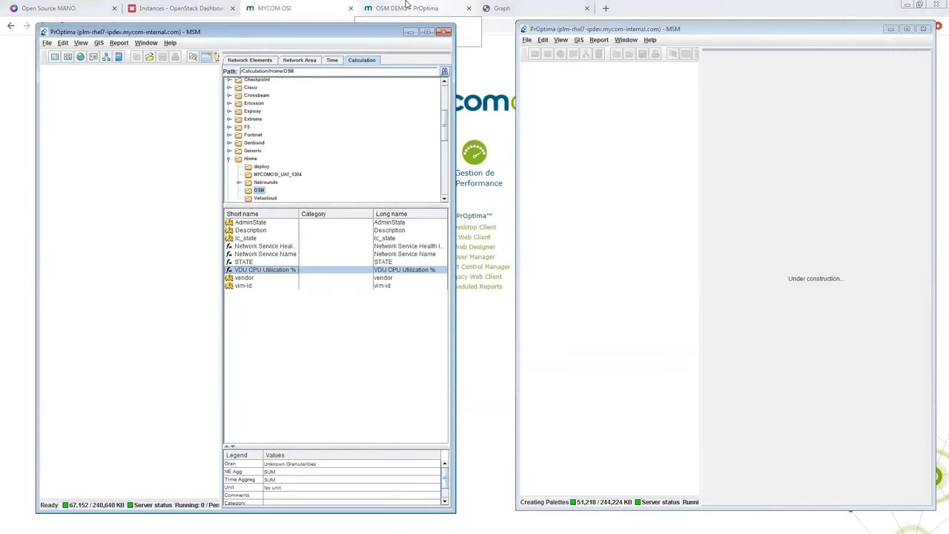
- Open the OSM Network Service Overview dashboard from OSM DEMO and examine its inventory and real-time panels
click(407, 6)
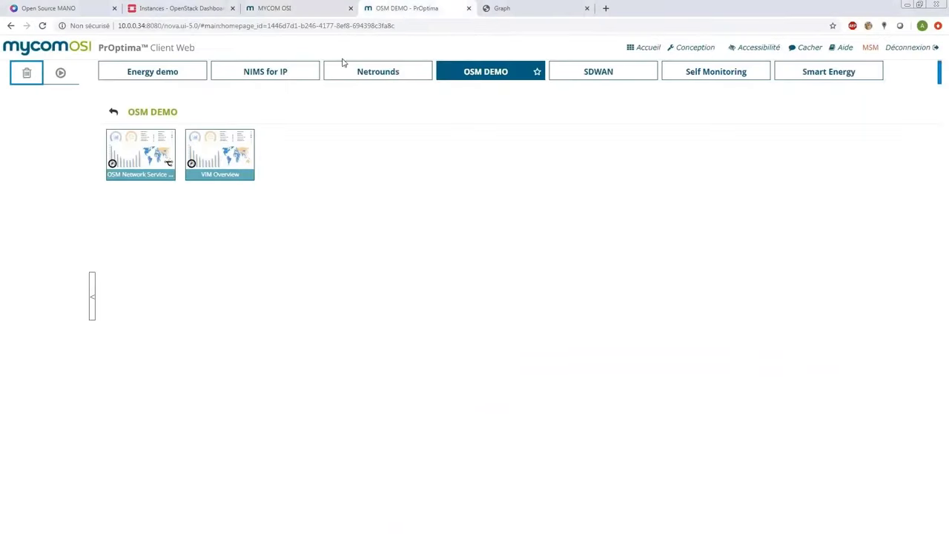
click(132, 149)
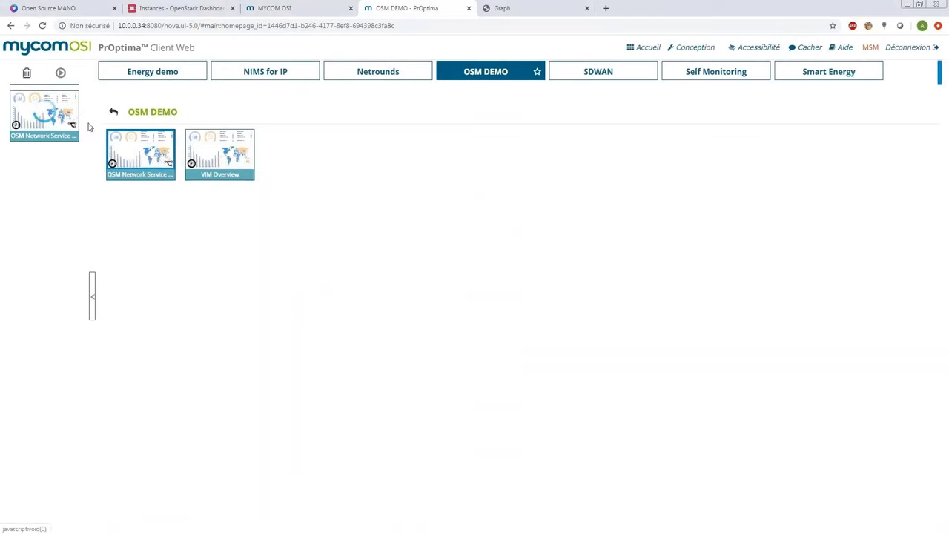
click(42, 116)
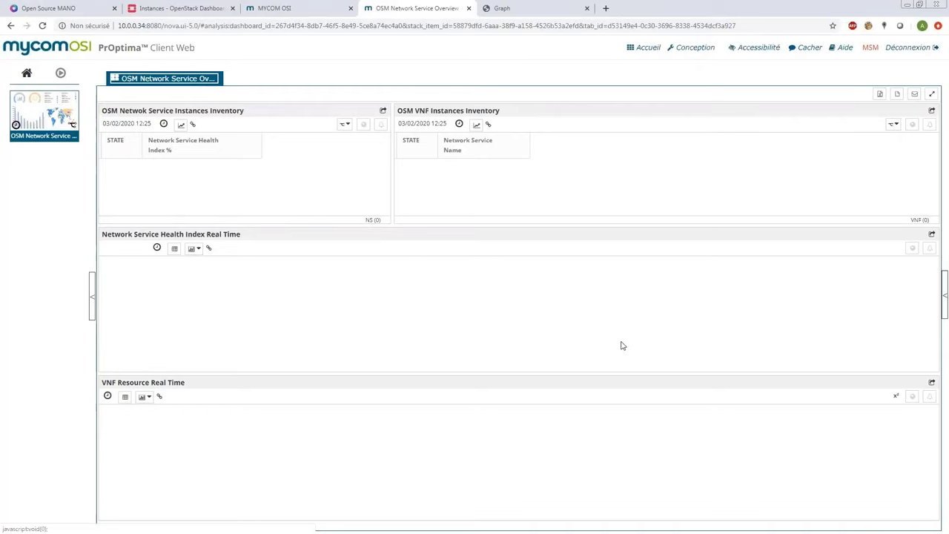
drag(194, 386, 126, 350)
drag(248, 238, 102, 234)
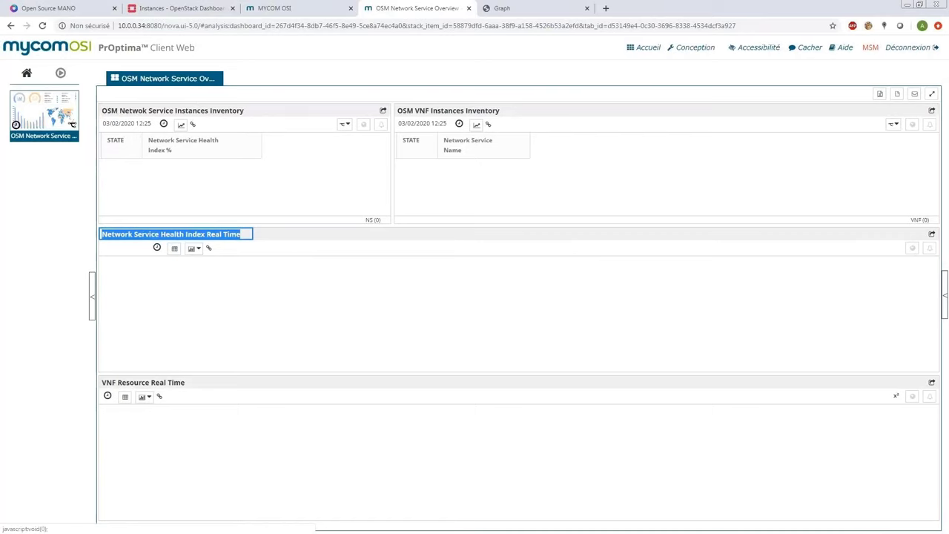
key(Return)
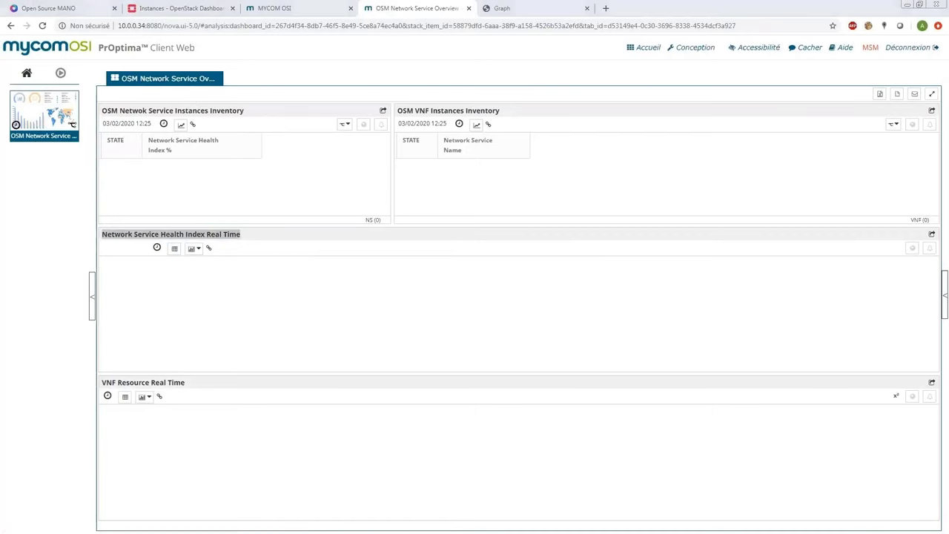
- Switch to the earlier PrOptima desktop client and view the calculations in OSM/Performance Management/Auto Discovered
key(alt+Tab)
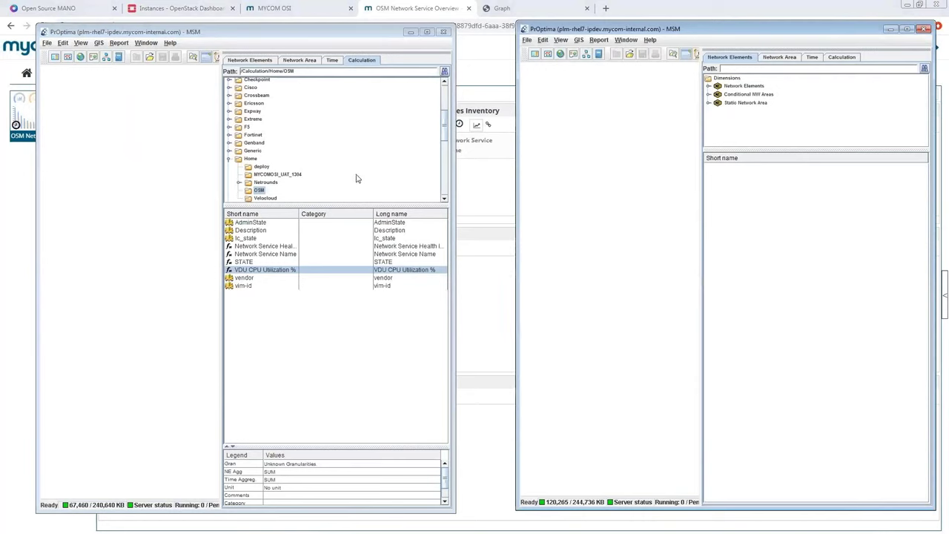
scroll(355, 178, down, 5)
scroll(354, 178, down, 3)
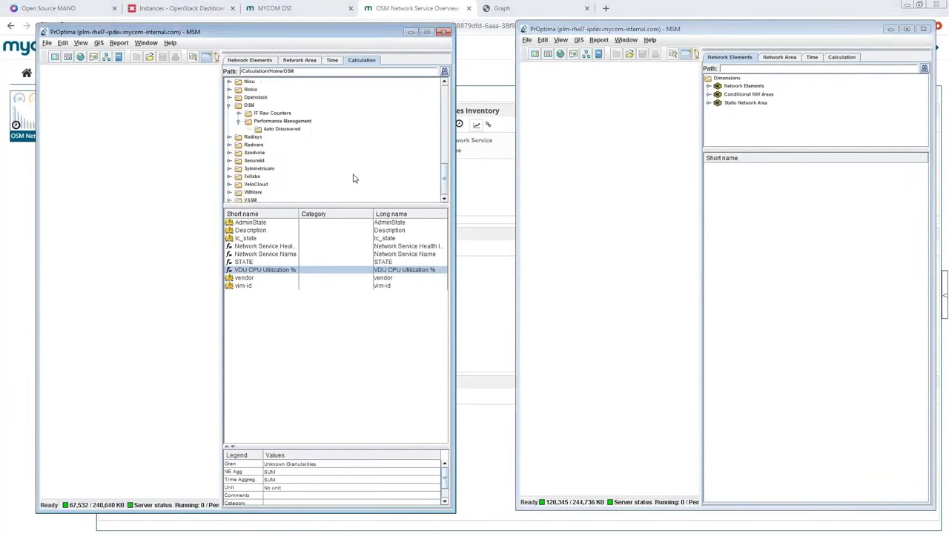
click(283, 129)
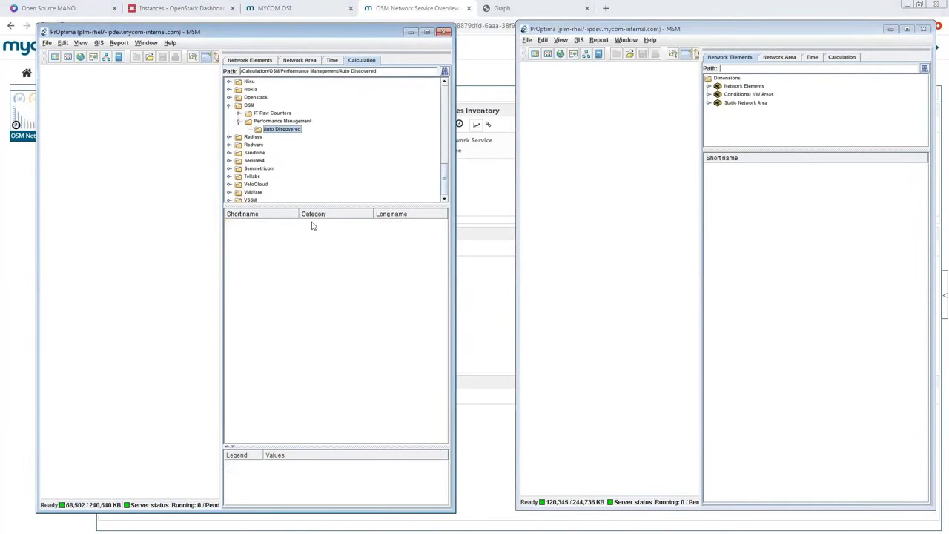
- In the newly launched PrOptima client, browse the calculations to OSM/Performance Management/Auto Discovered and view the cpu_util counter's details
click(843, 60)
scroll(767, 120, down, 5)
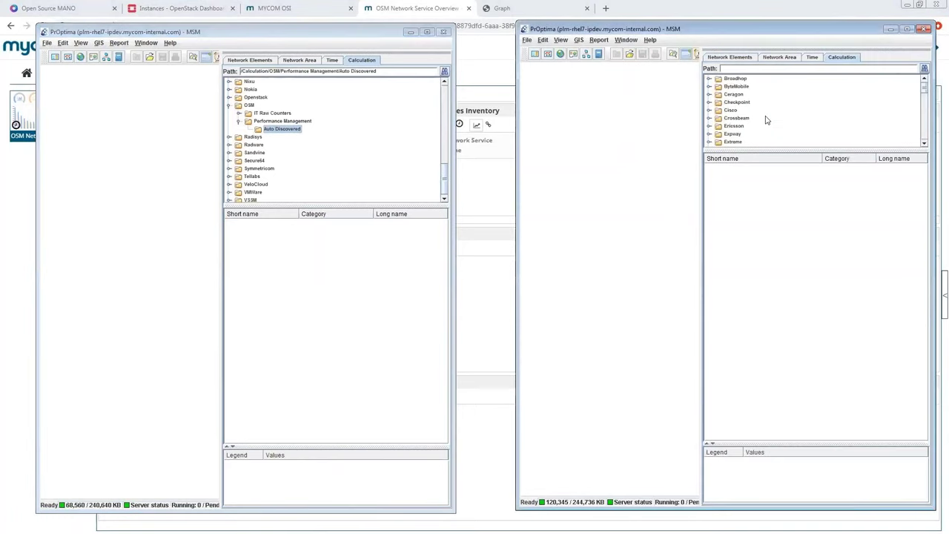
scroll(768, 120, down, 2)
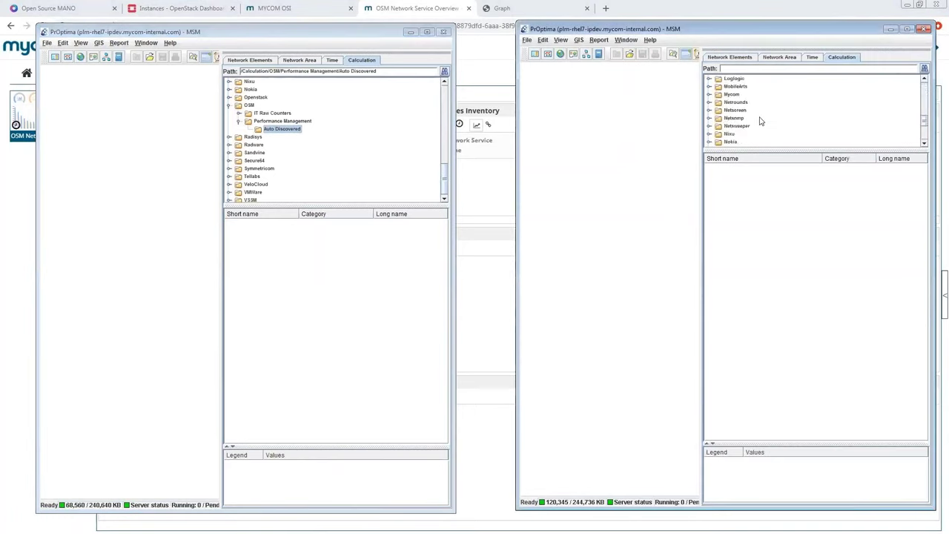
scroll(747, 115, down, 2)
click(710, 110)
click(719, 126)
click(760, 134)
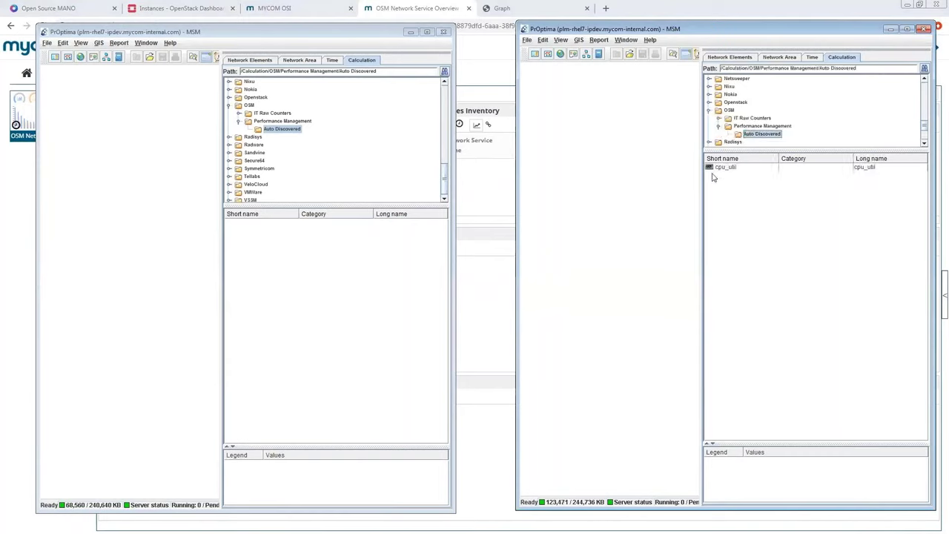
click(723, 169)
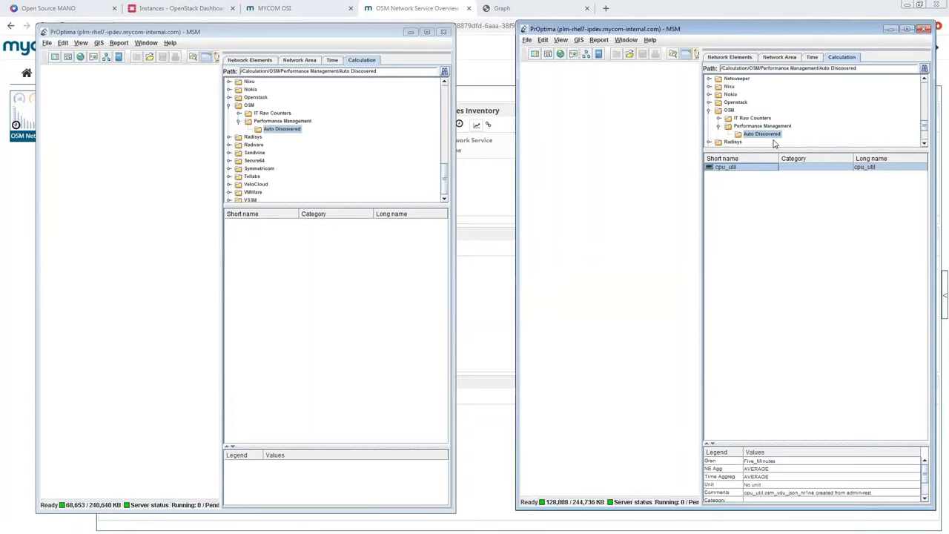
- Enlarge both clients' folder trees and open the VDU CPU Utilization % metric from Home/OSM in the earlier client to inspect its formula
scroll(774, 143, up, 2)
drag(773, 152, 785, 273)
drag(379, 208, 374, 268)
scroll(318, 173, up, 7)
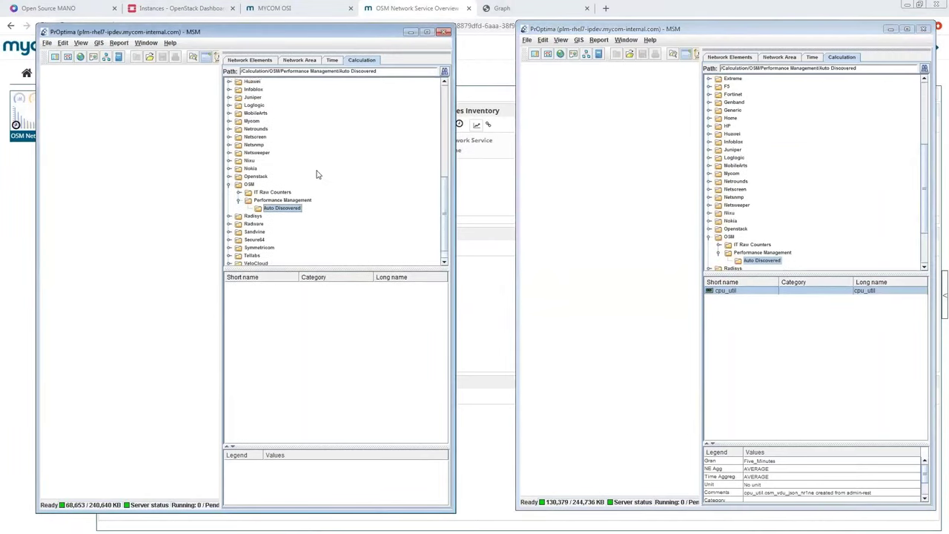
click(259, 152)
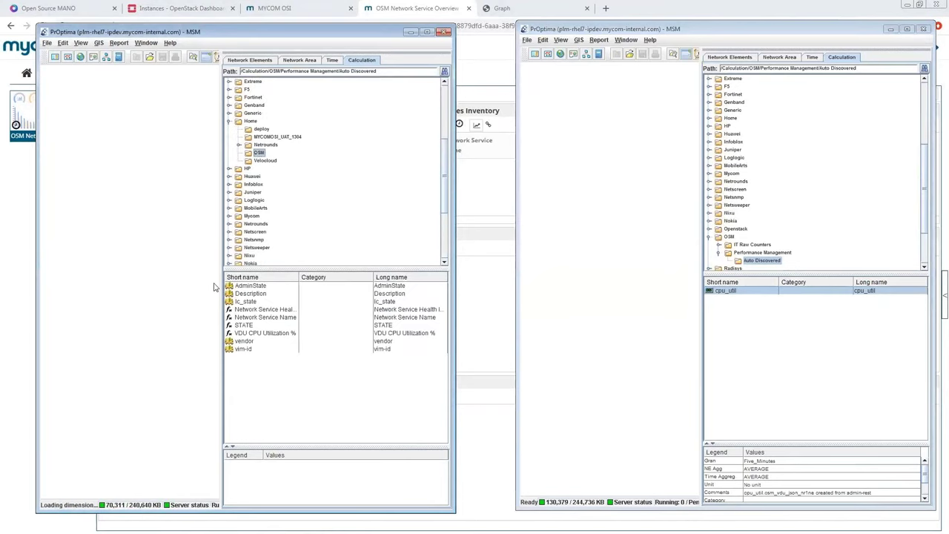
click(260, 336)
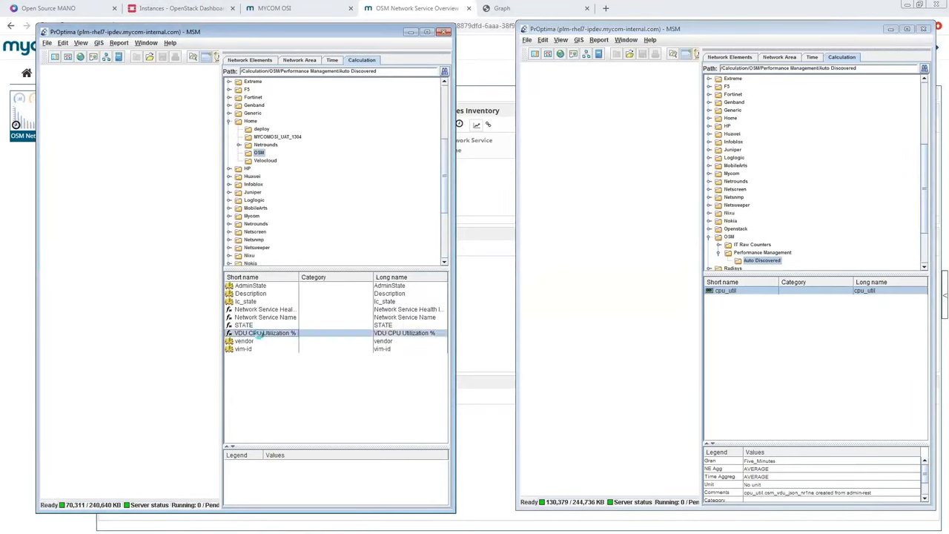
double_click(260, 335)
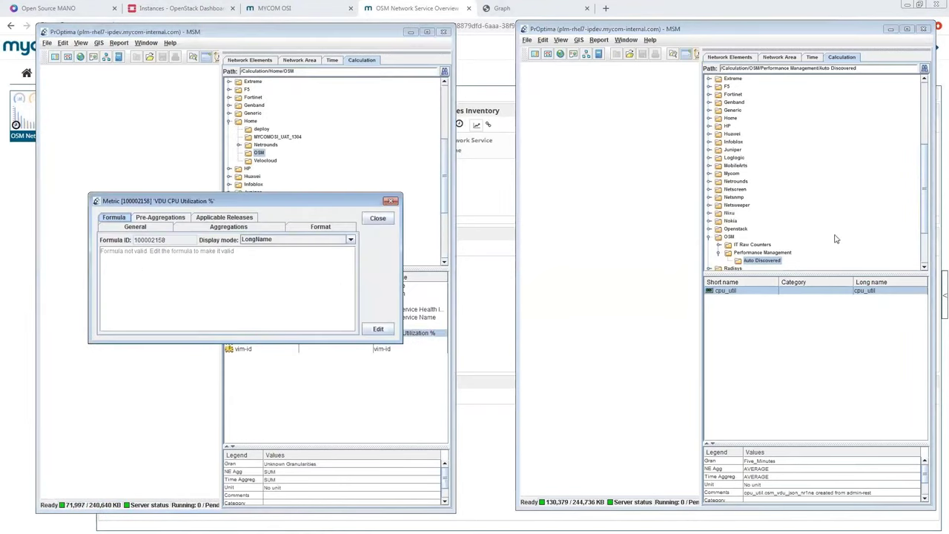
- Inspect the formula of the VDU CPU Utilization % metric under Home/OSM in the new client, and close both metric windows
click(816, 221)
scroll(816, 220, up, 4)
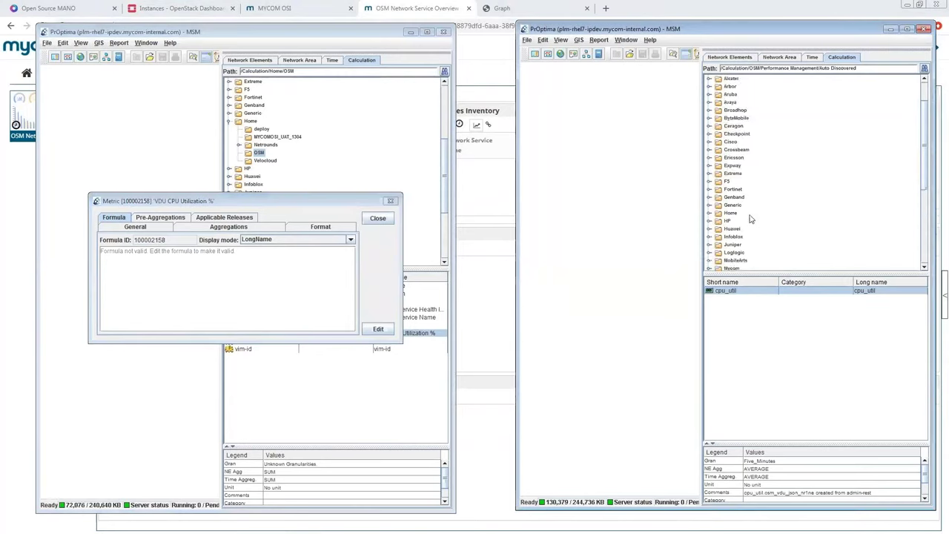
click(710, 214)
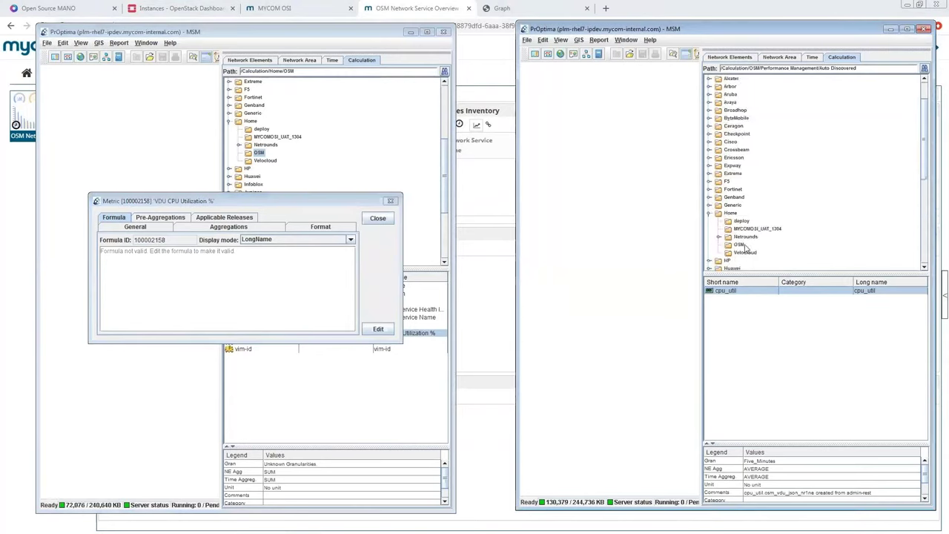
click(739, 244)
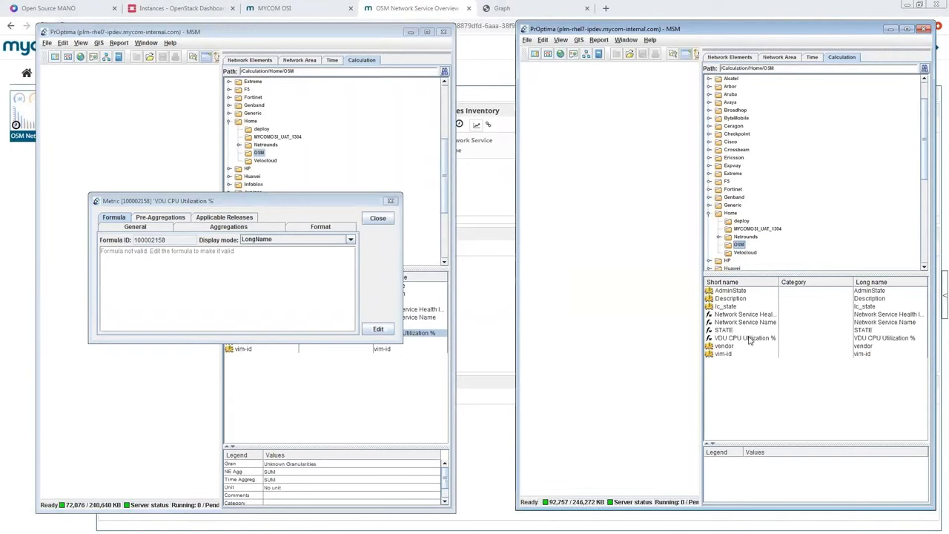
click(747, 337)
double_click(749, 338)
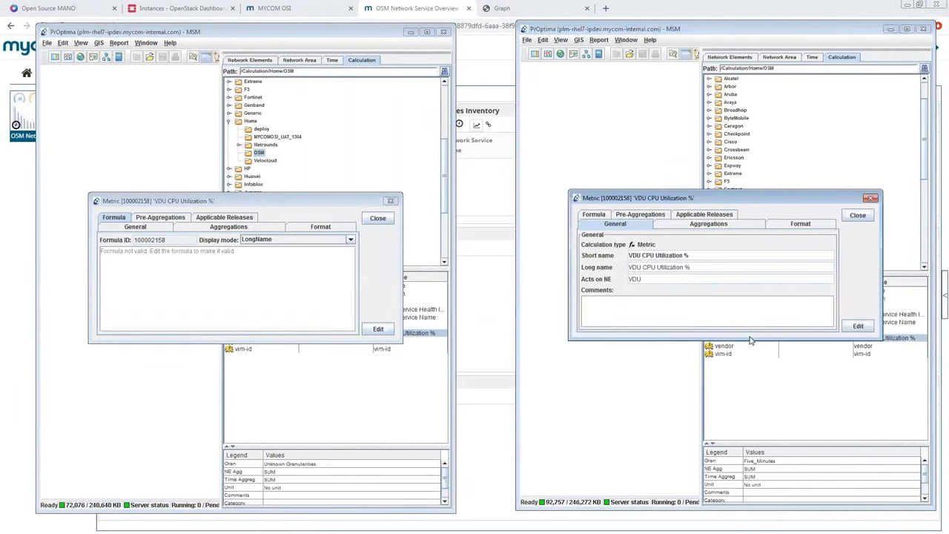
click(595, 214)
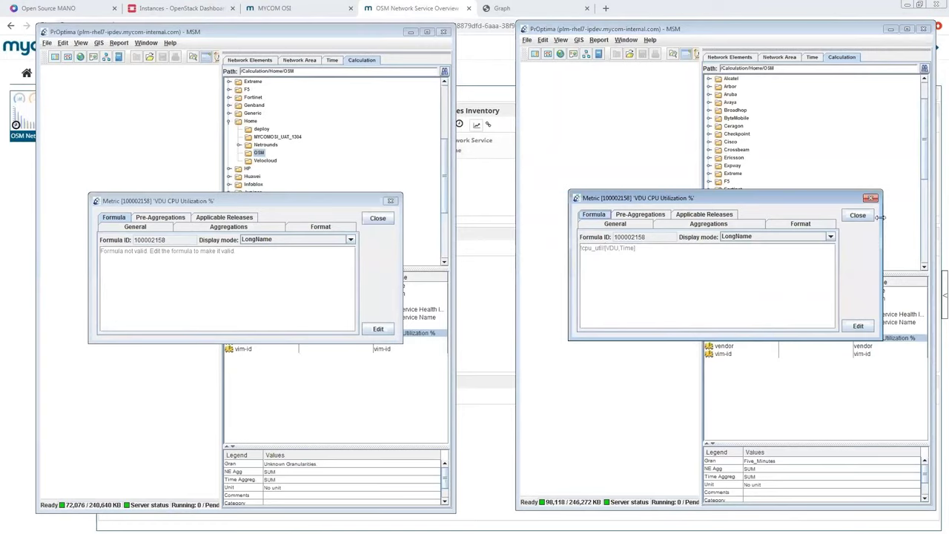
click(858, 216)
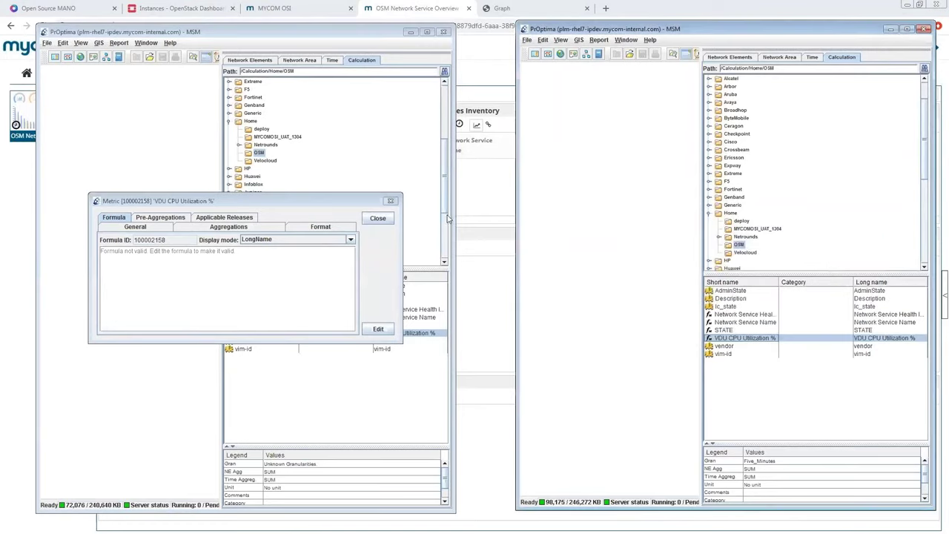
click(379, 218)
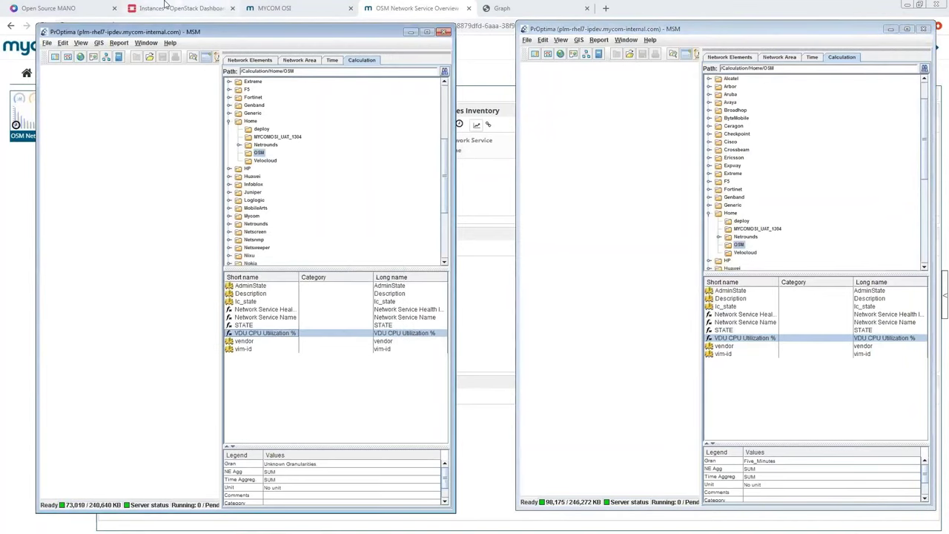
- In Open Source MANO, instantiate the cirros_2vnf_ns package with DEMO as name and description on the openstack-server VIM account
click(58, 8)
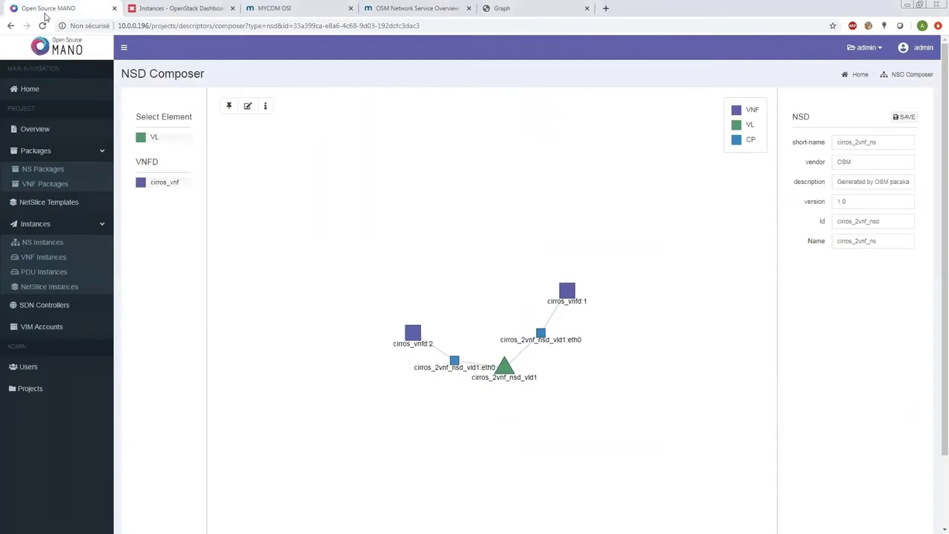
click(43, 169)
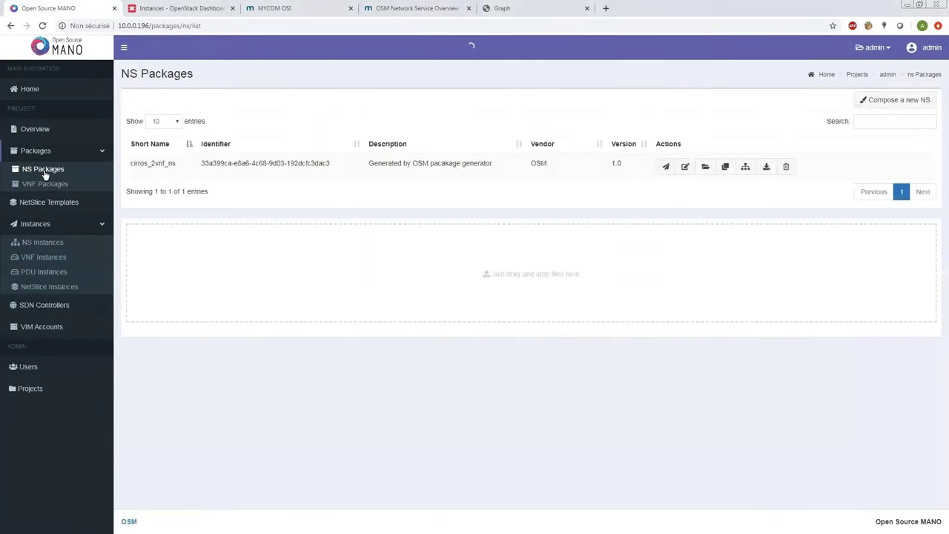
click(666, 168)
click(454, 94)
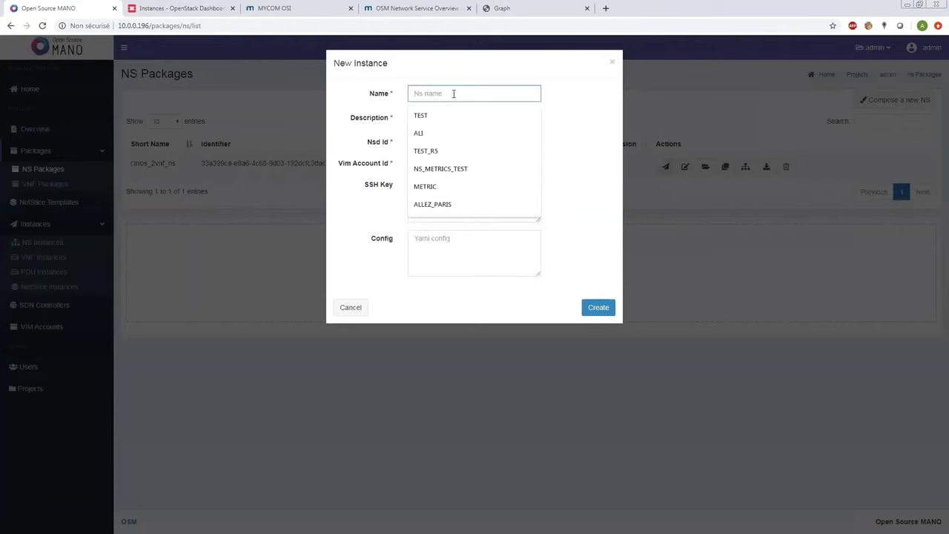
text(DEMO)
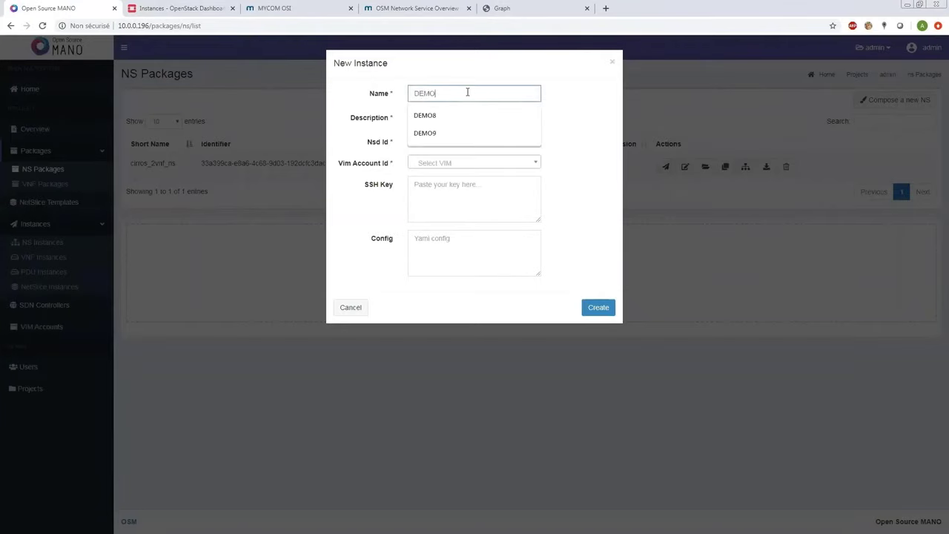
key(Tab)
text(DEMO)
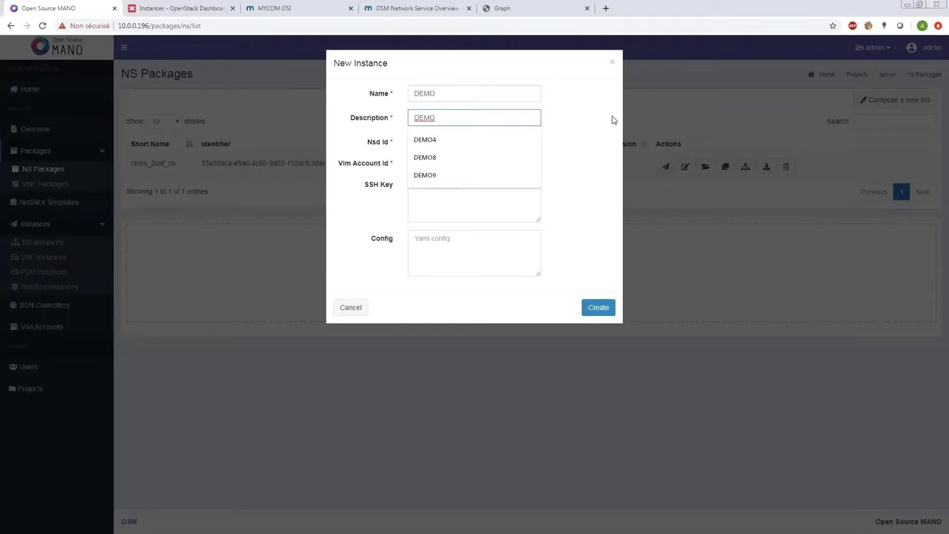
key(Tab)
click(501, 163)
click(454, 196)
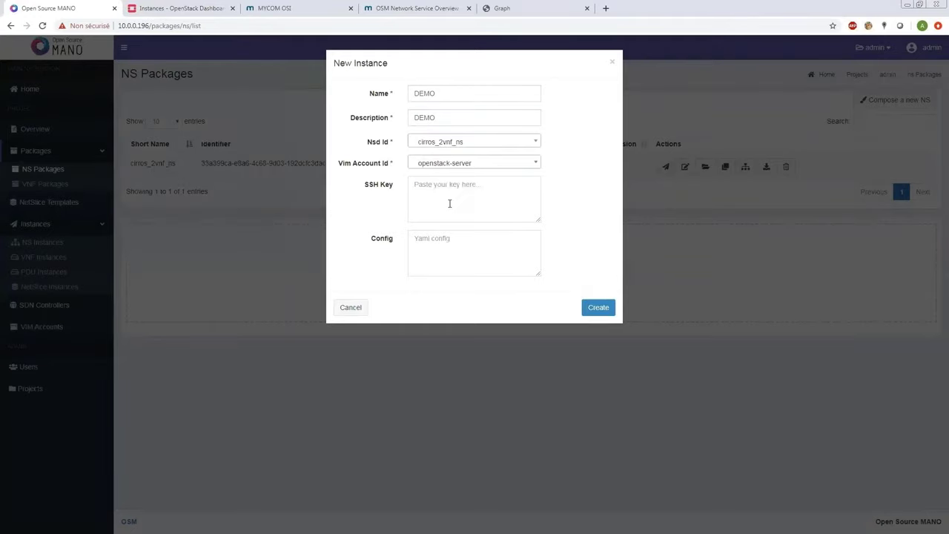
click(598, 308)
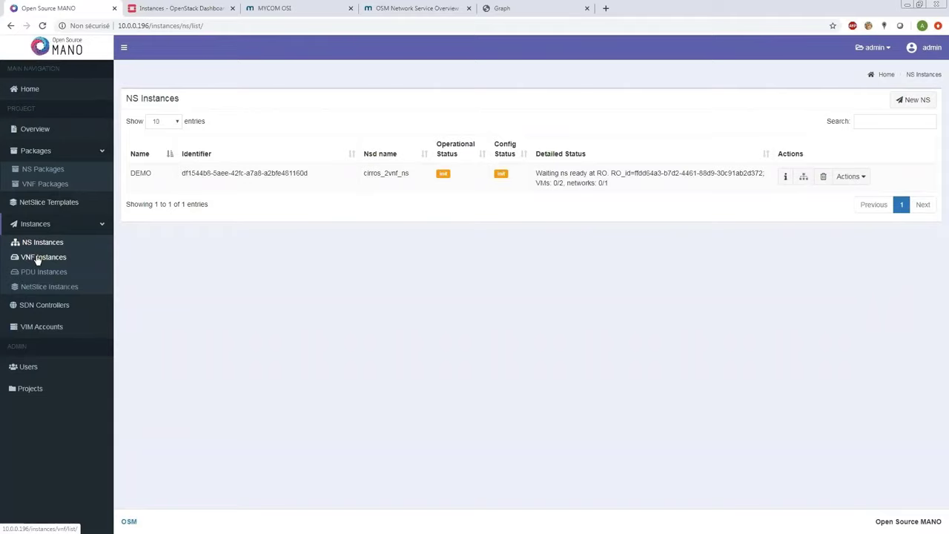
- View the VNF instances, examine the details of the cirros_vnfd instance with member index 2, and close them
click(35, 260)
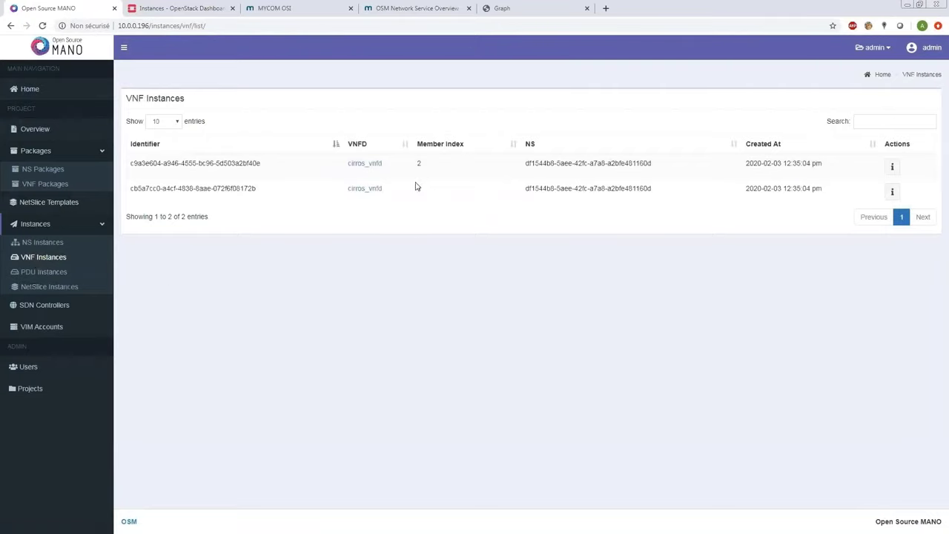
click(894, 167)
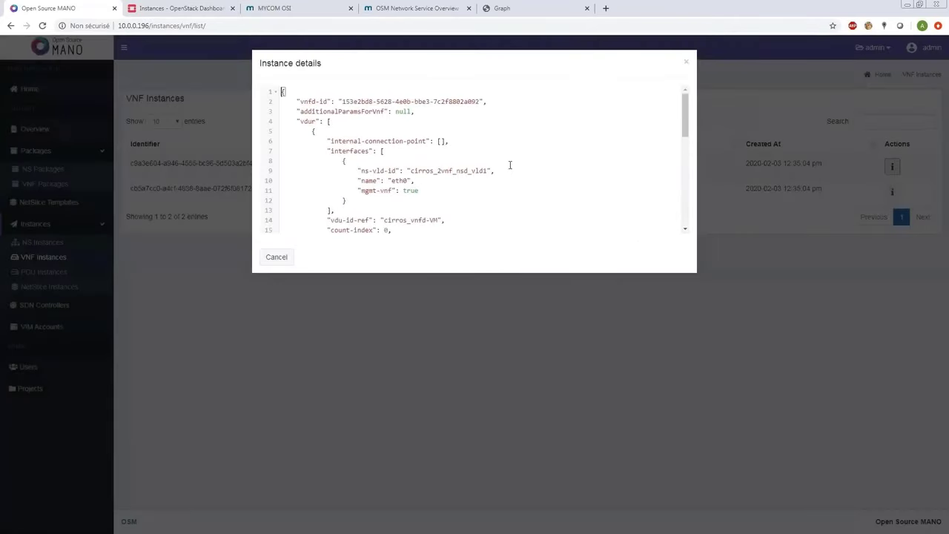
scroll(510, 161, down, 3)
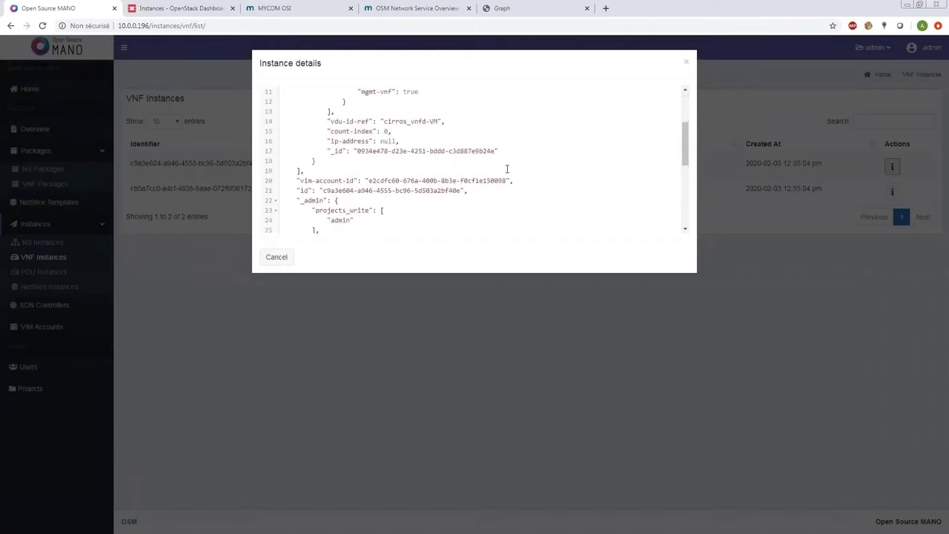
scroll(513, 188, down, 2)
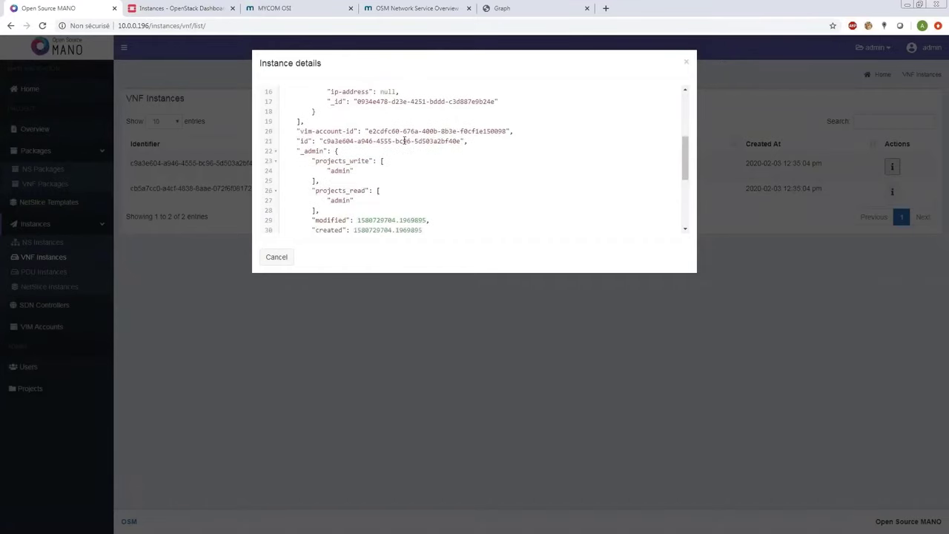
scroll(459, 163, up, 3)
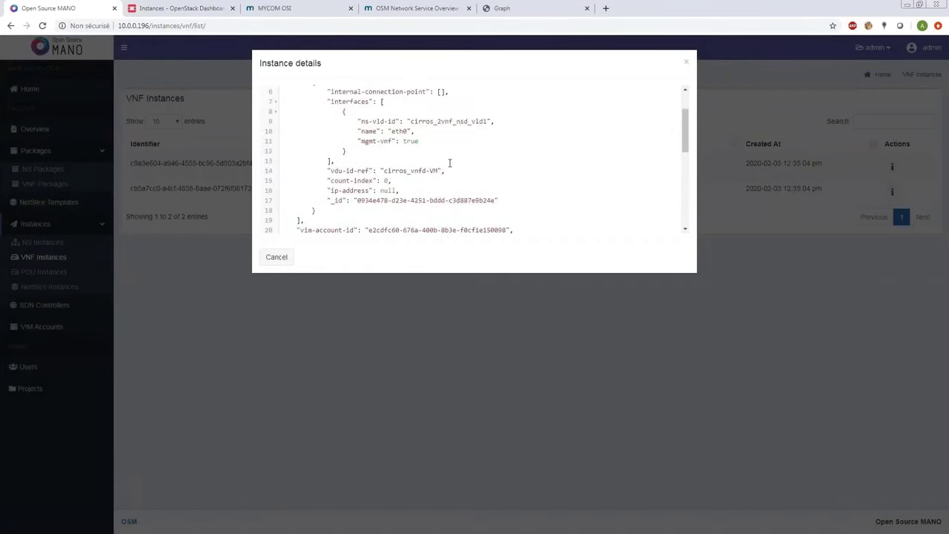
scroll(449, 162, up, 2)
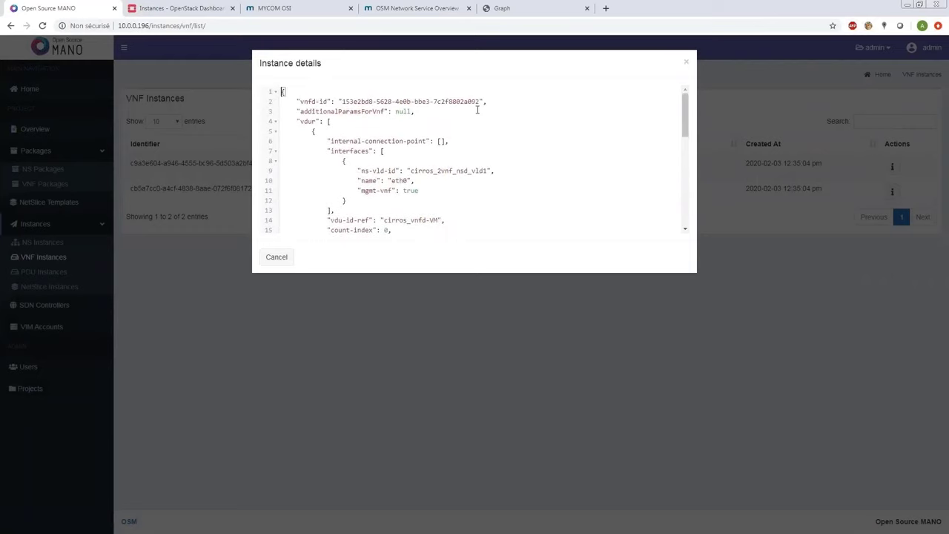
click(687, 64)
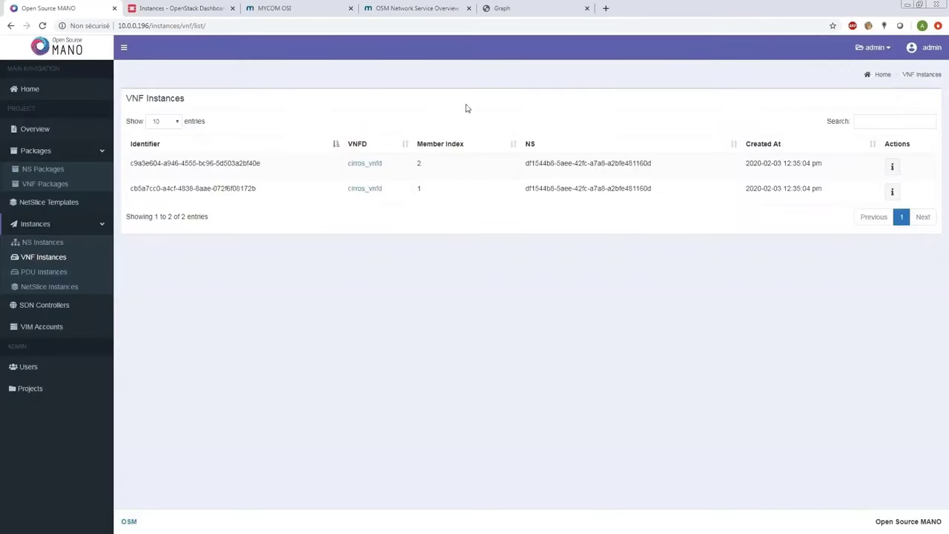
- Check the DEMO network service's status, and refresh OpenStack's compute instance list to check the DEMO virtual machines' build status
click(37, 244)
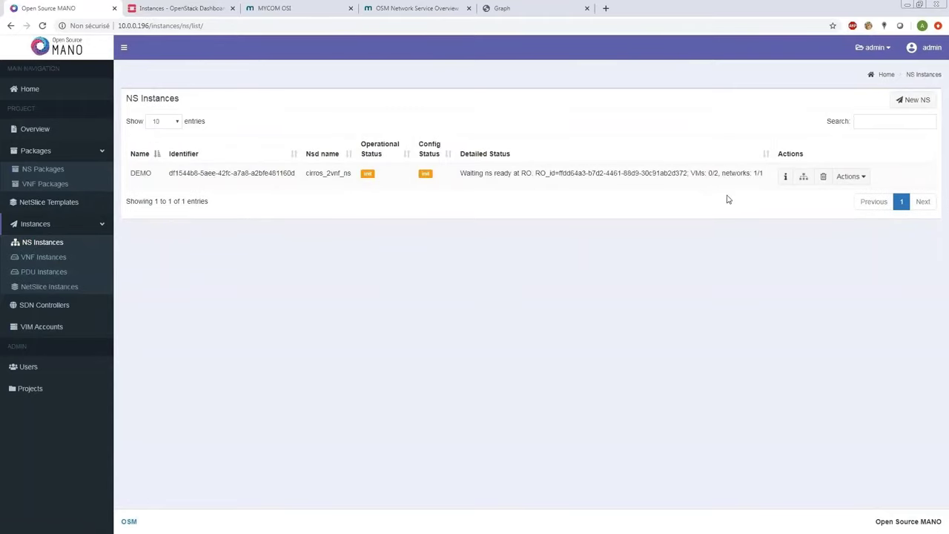
click(170, 9)
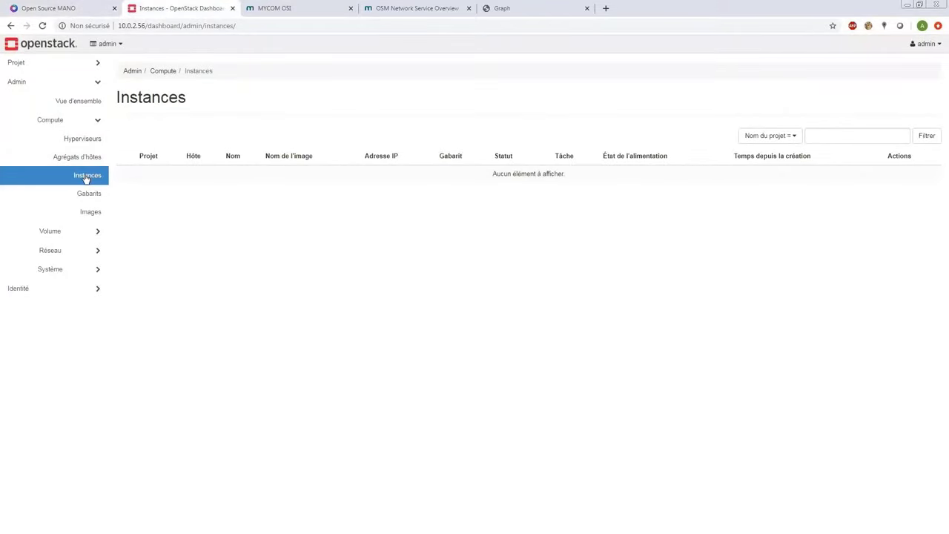
click(87, 176)
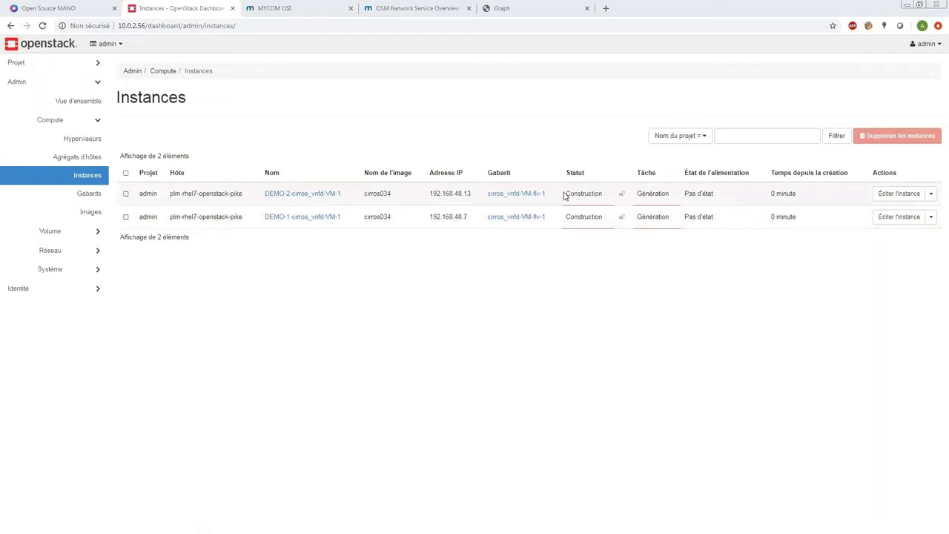
drag(568, 193, 604, 193)
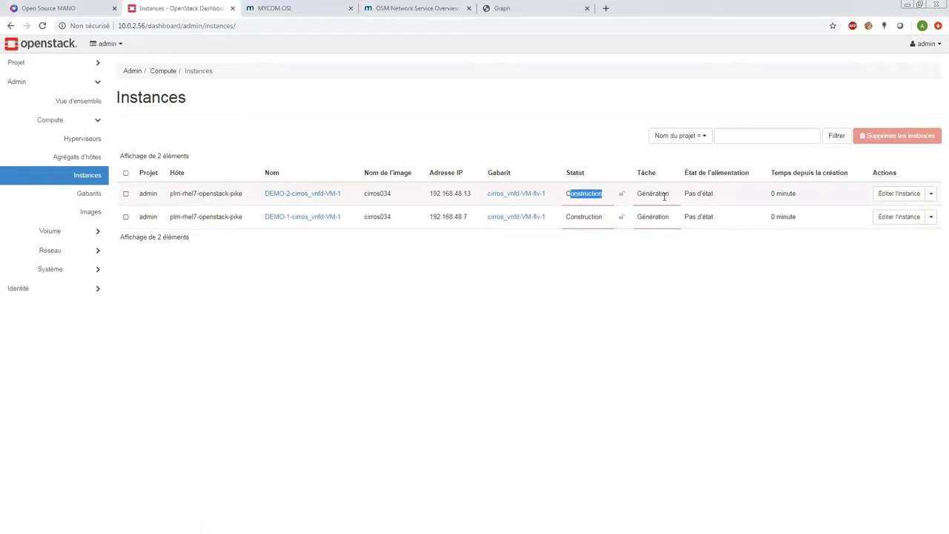
- Back in Open Source MANO, reopen the details of the member index 2 VNF instance and highlight its vim-id value
click(48, 8)
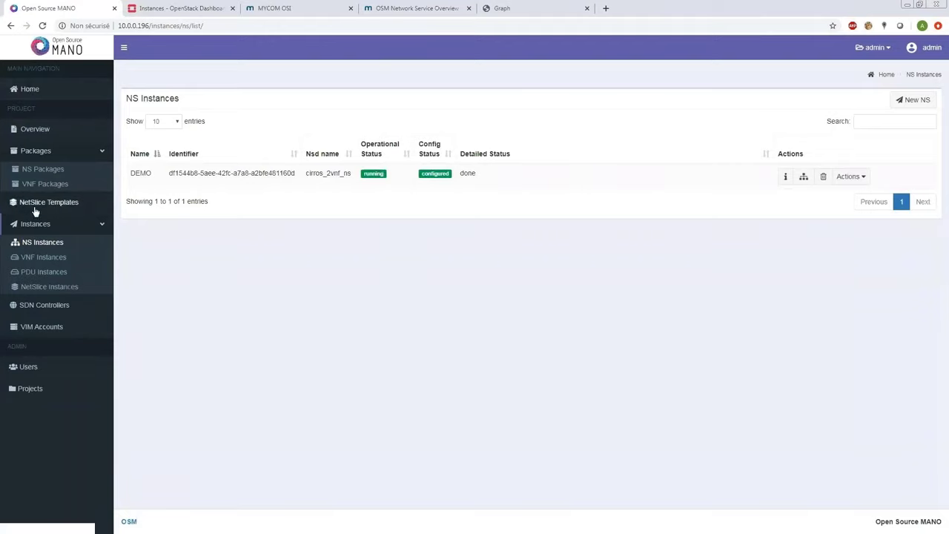
click(33, 260)
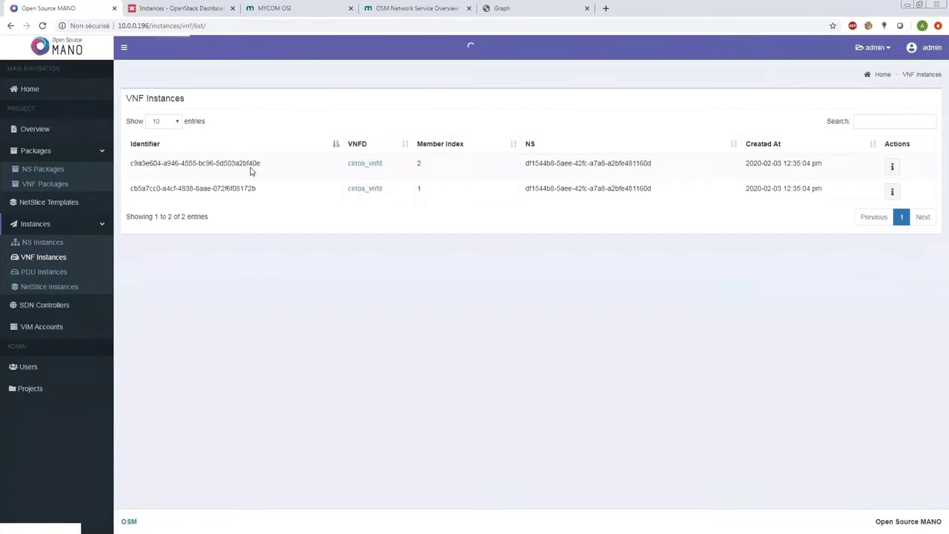
click(894, 168)
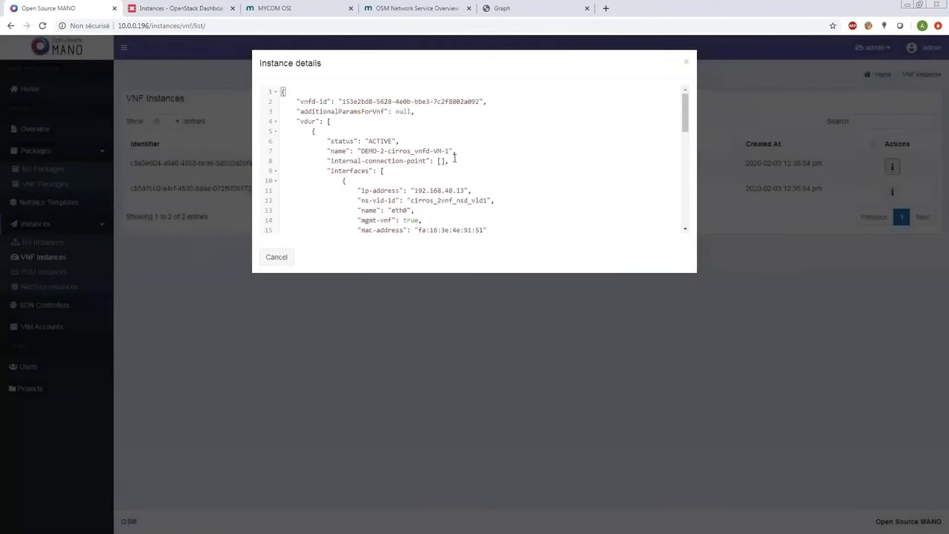
scroll(454, 159, down, 2)
scroll(455, 161, down, 2)
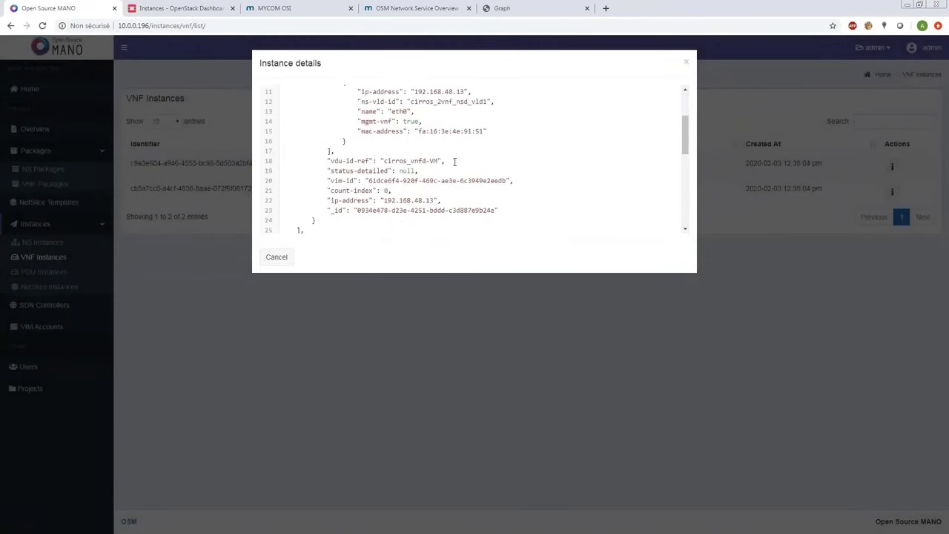
drag(369, 181, 508, 184)
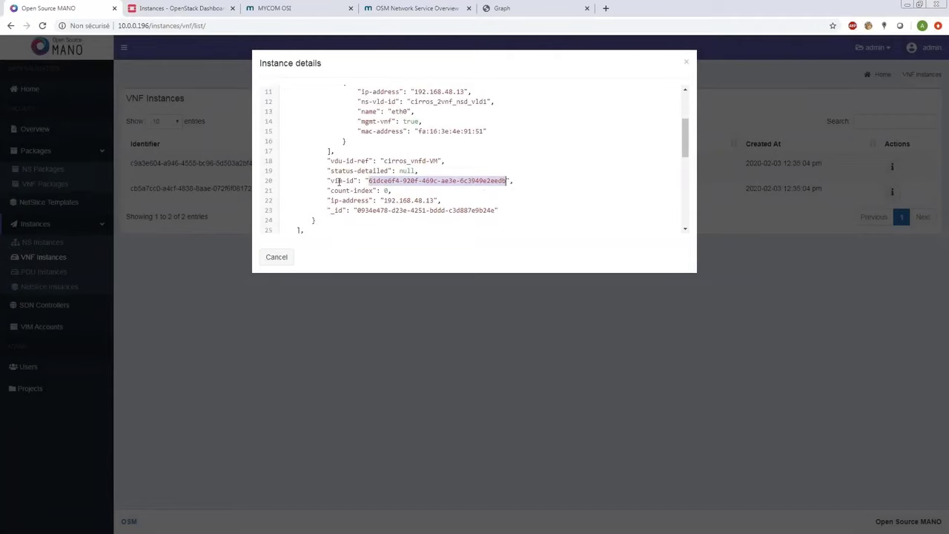
- Compare the ID of DEMO-2-cirros_vnfd-VM-1 in OpenStack with the vim-id in Open Source MANO, and close the instance details
click(178, 7)
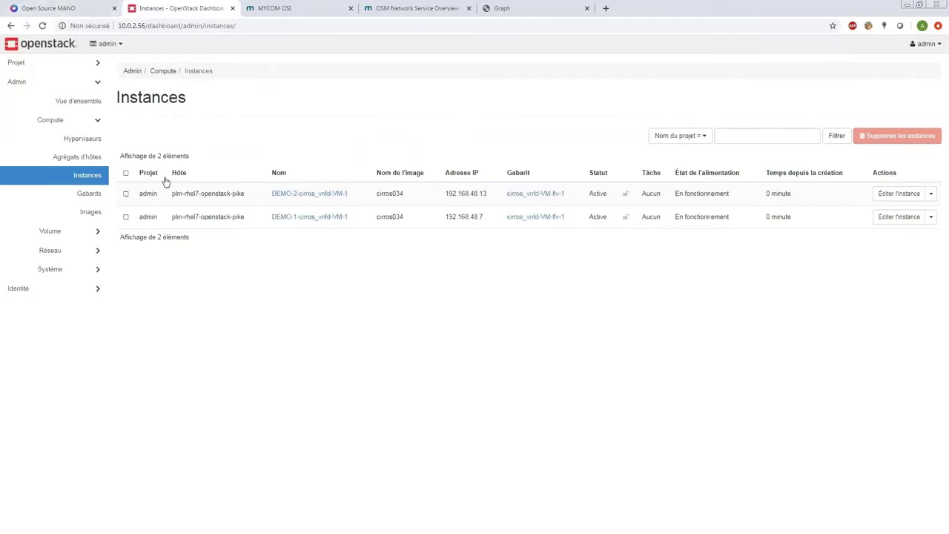
click(309, 196)
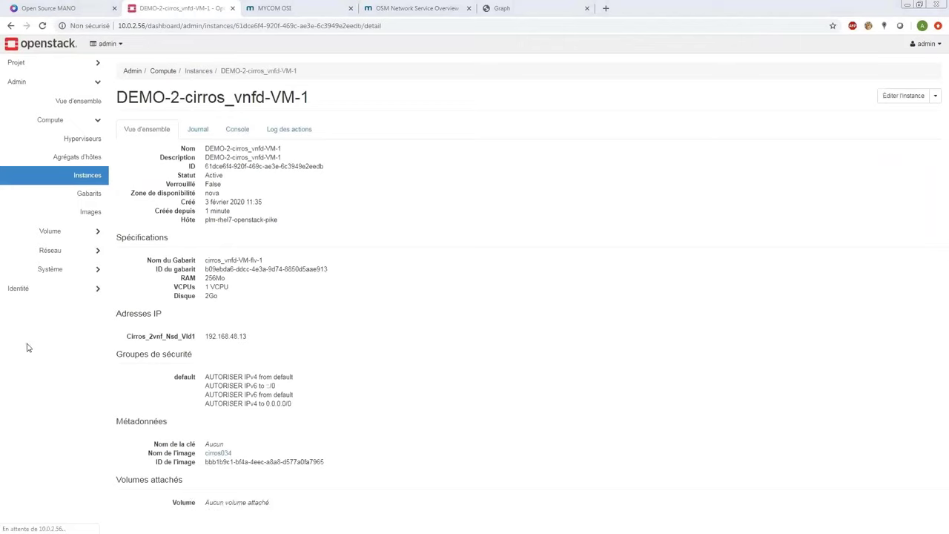
drag(327, 168, 203, 167)
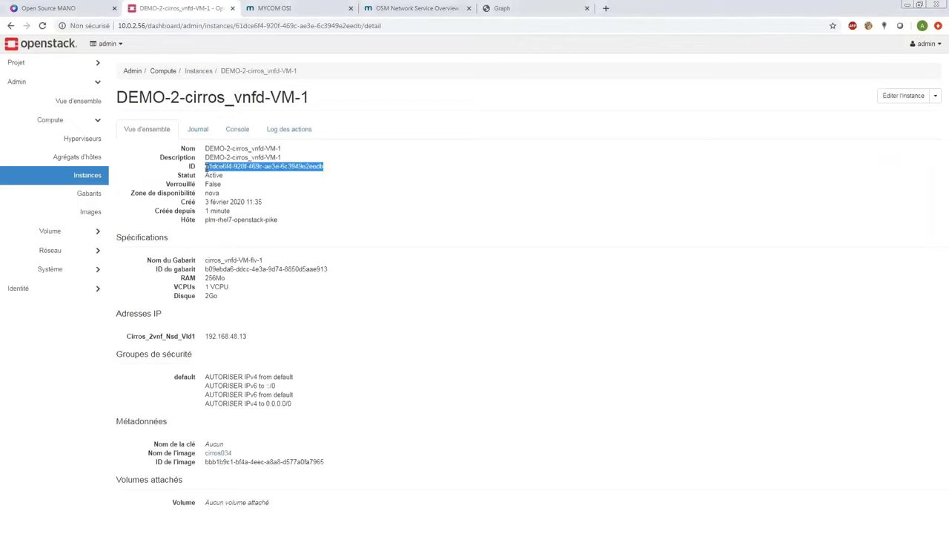
click(51, 9)
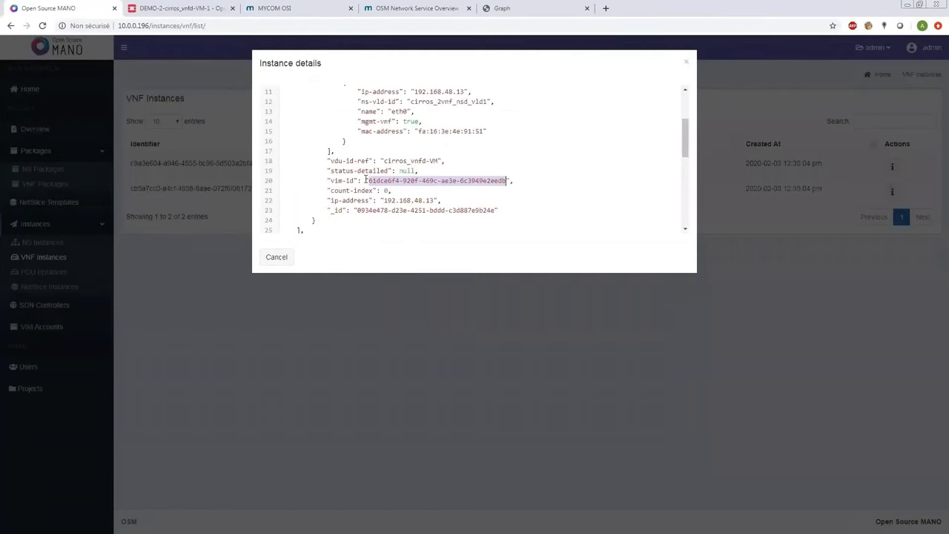
click(279, 258)
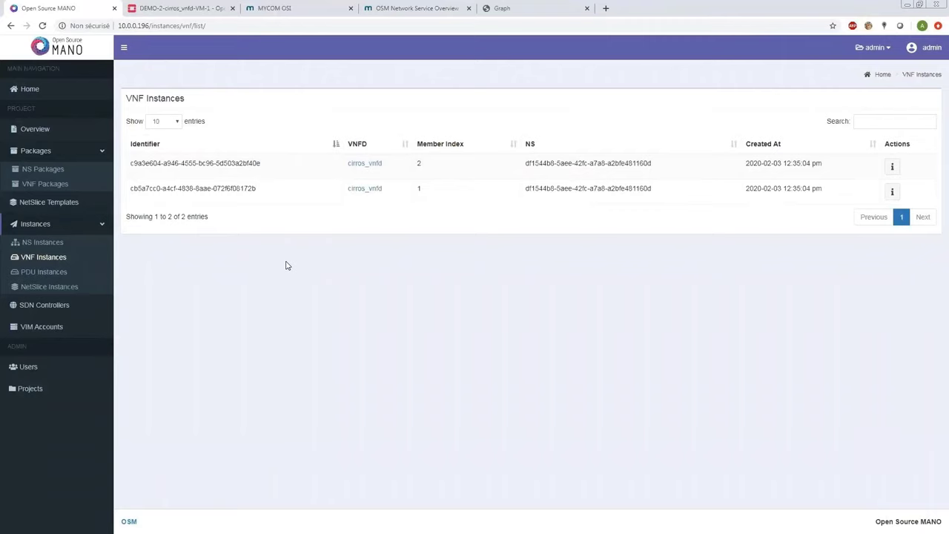
- Return to OpenStack's compute instance list and check the status and time since creation of both DEMO virtual machines
click(165, 9)
click(86, 175)
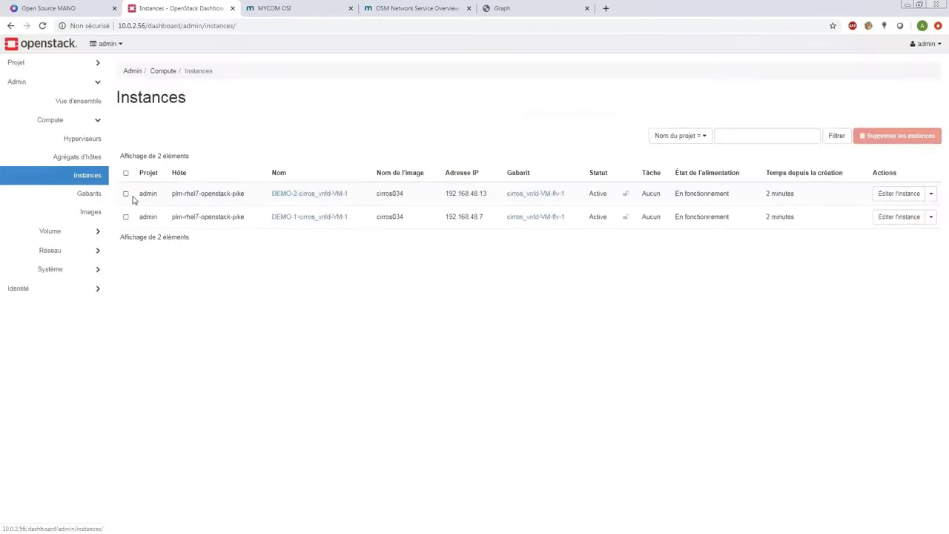
drag(587, 194, 608, 218)
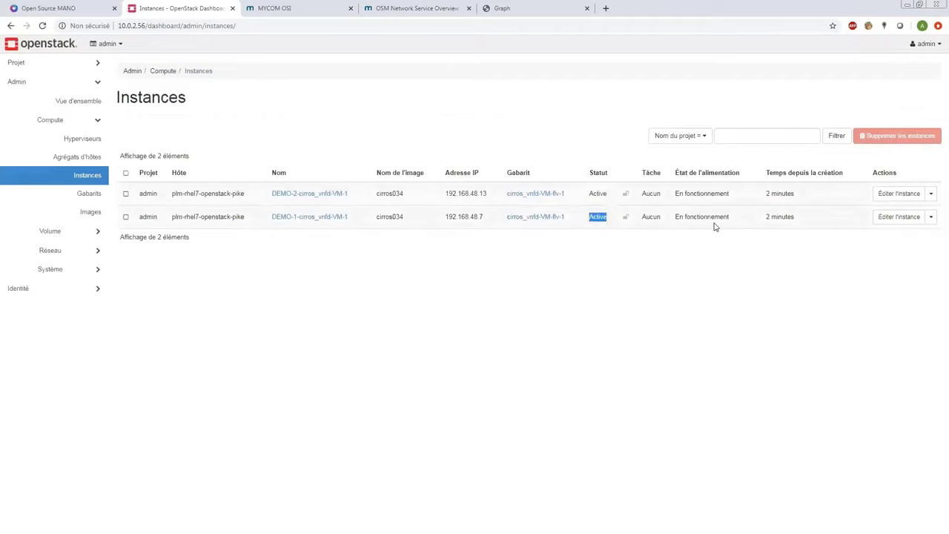
drag(767, 194, 797, 216)
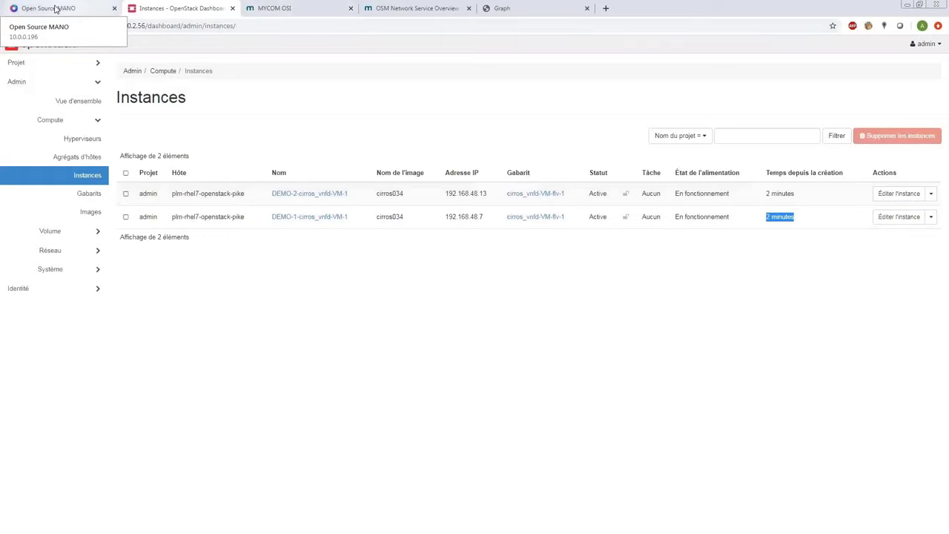
- Launch a new PrOptima Desktop Client from the MYCOM OSI portal
click(278, 9)
click(469, 229)
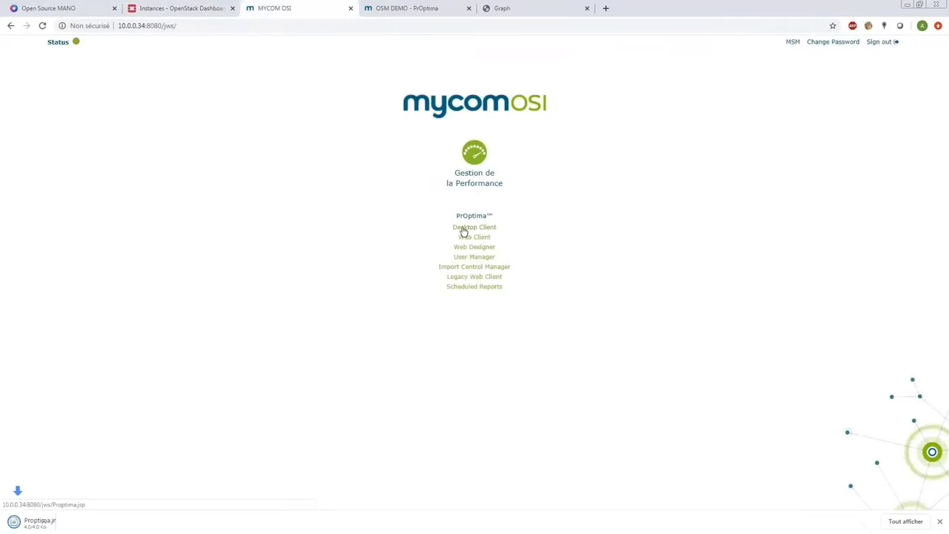
click(203, 522)
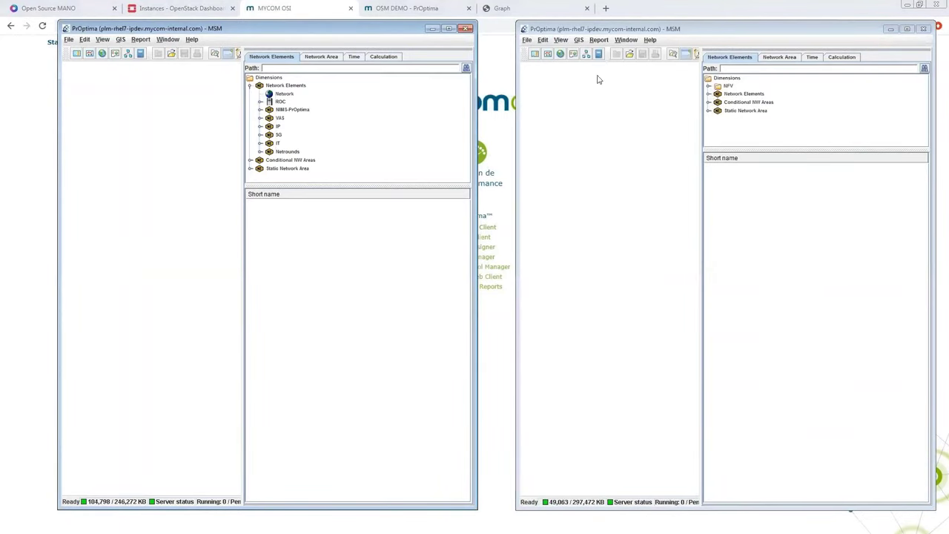
- Collapse Network Elements in the earlier client, and expand the NFV dimension in the new client with a taller folder tree
click(250, 86)
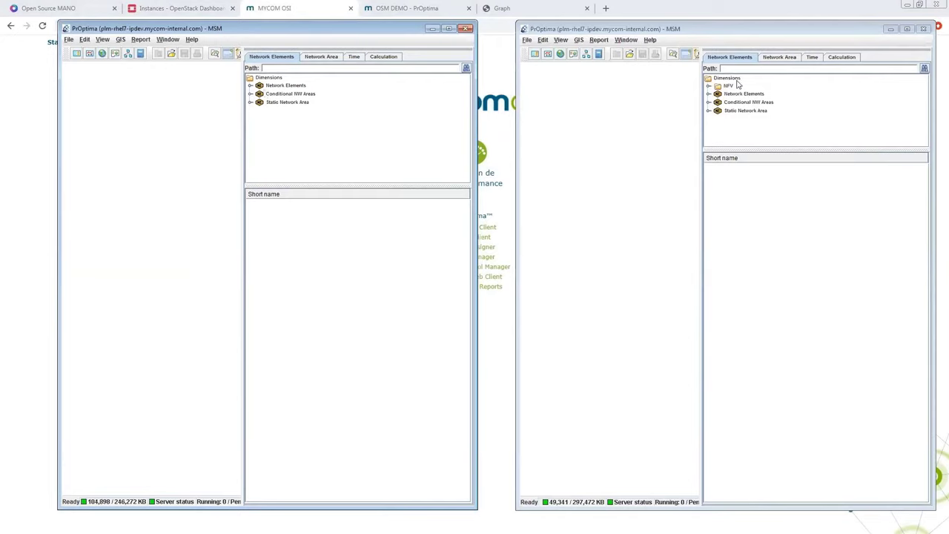
click(709, 86)
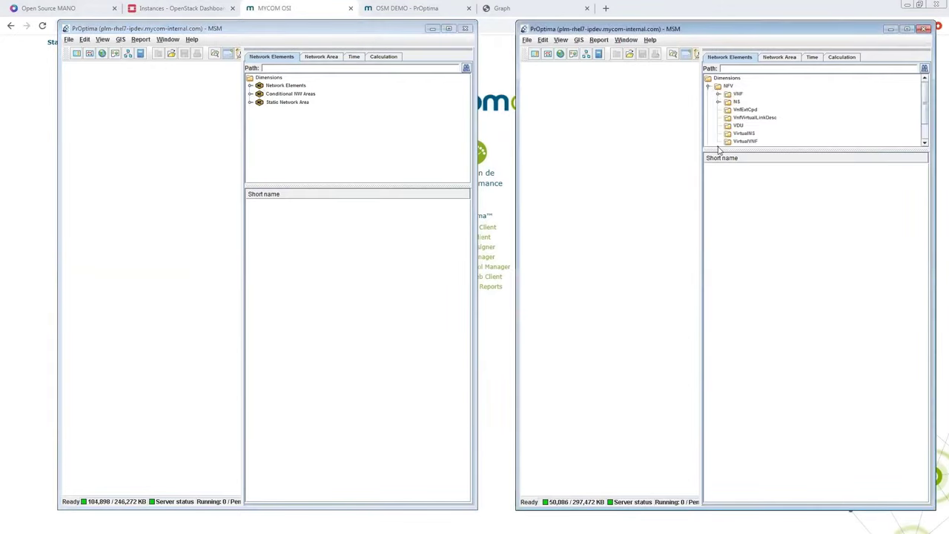
drag(725, 186, 723, 187)
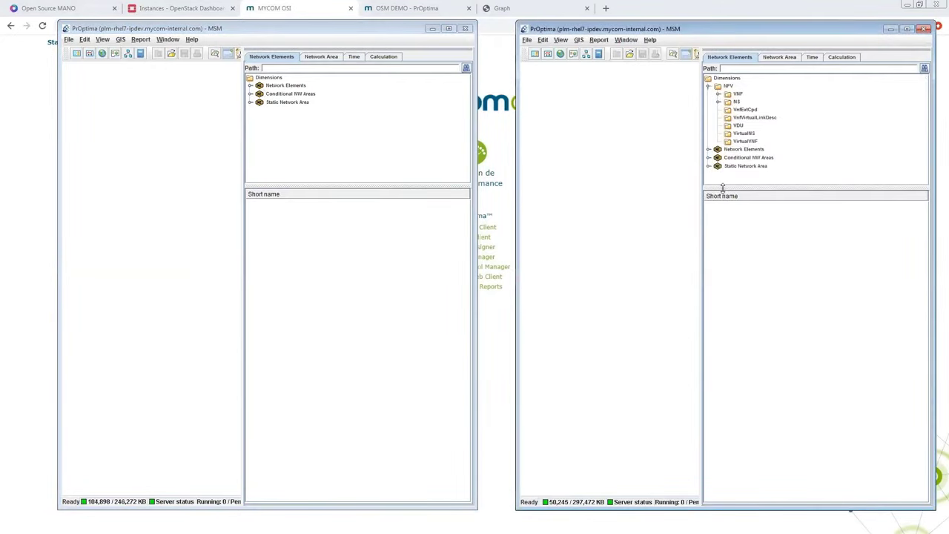
- In the new client, browse the discovered elements under NS, VNF and VDU, including the cirros_2vnf_ns and cirros_vnf folders
click(729, 102)
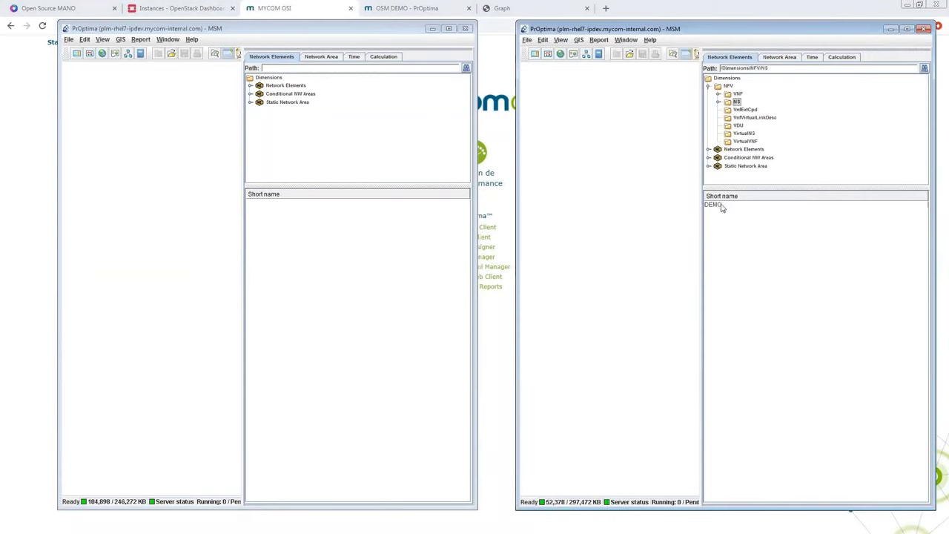
click(738, 94)
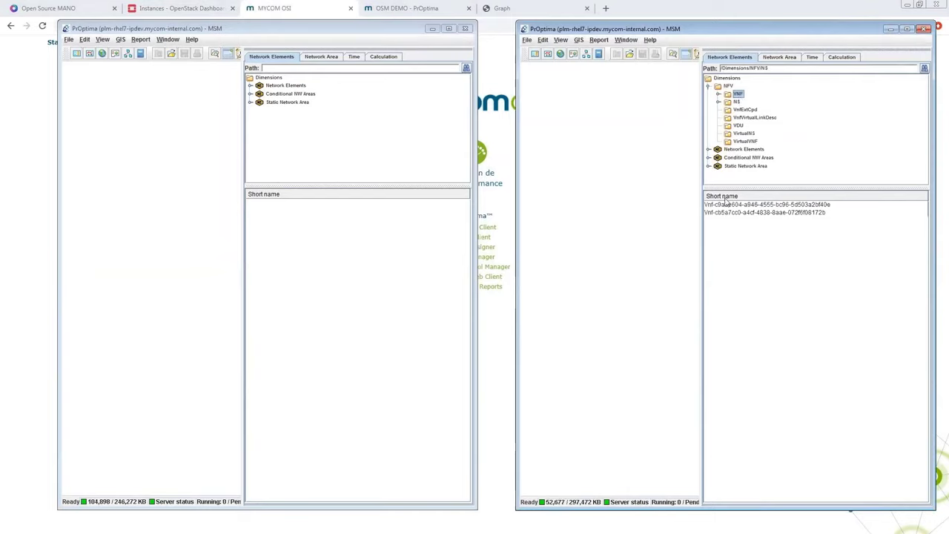
click(718, 101)
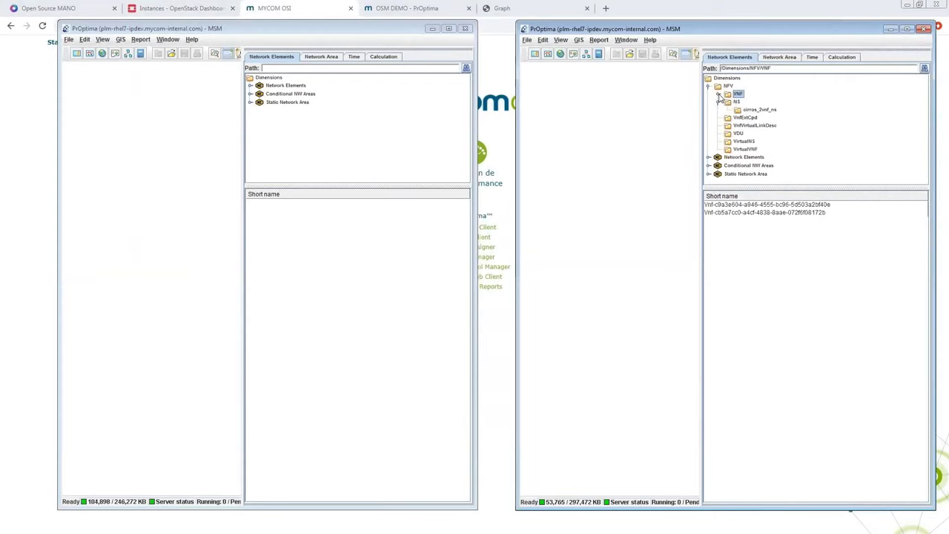
click(718, 94)
click(757, 118)
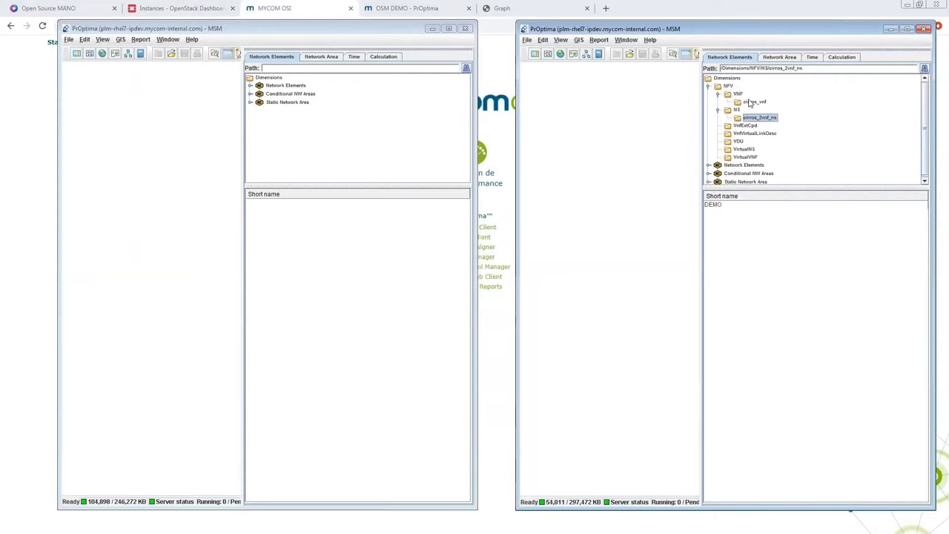
click(753, 102)
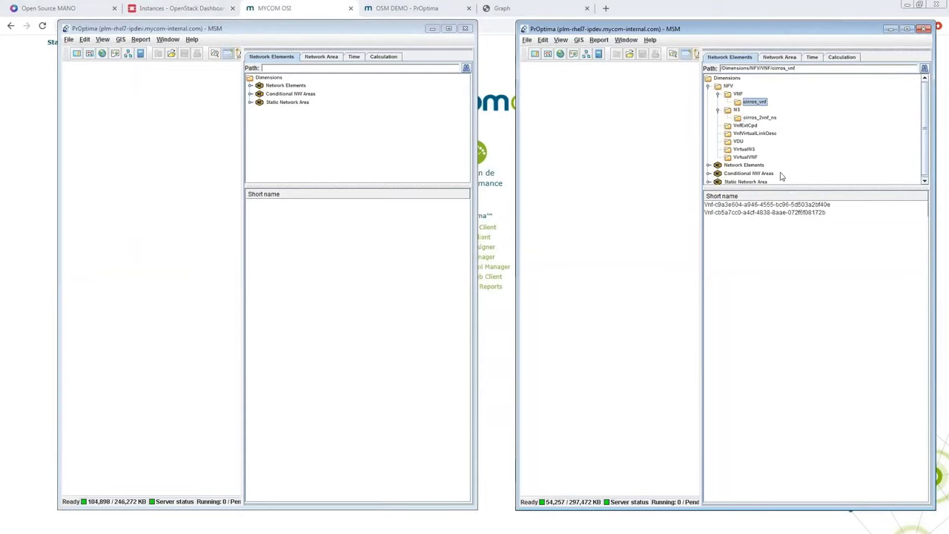
click(739, 141)
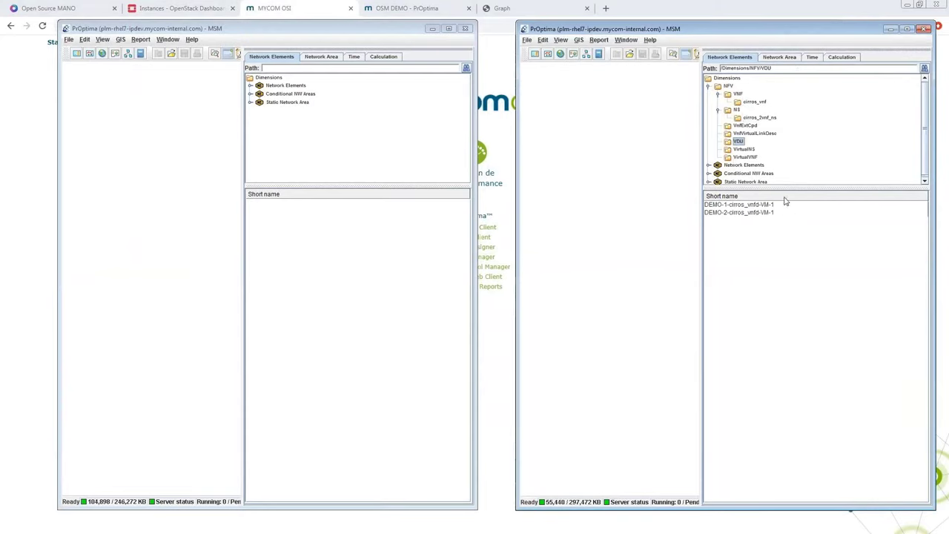
- Examine the discovered elements in the VnfVirtualLinkDesc, VnfExtCpd, VirtualNS and VirtualVNF folders of the NFV dimension
click(741, 136)
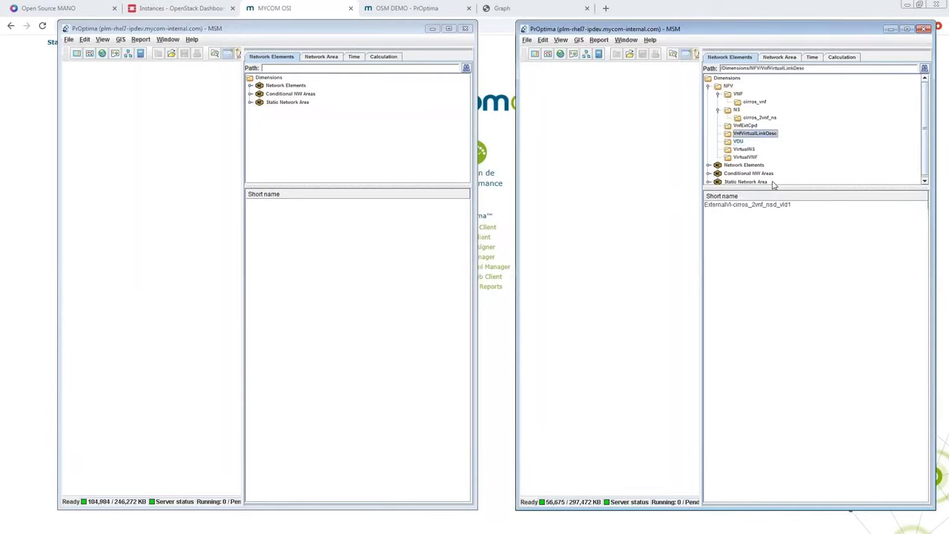
click(749, 126)
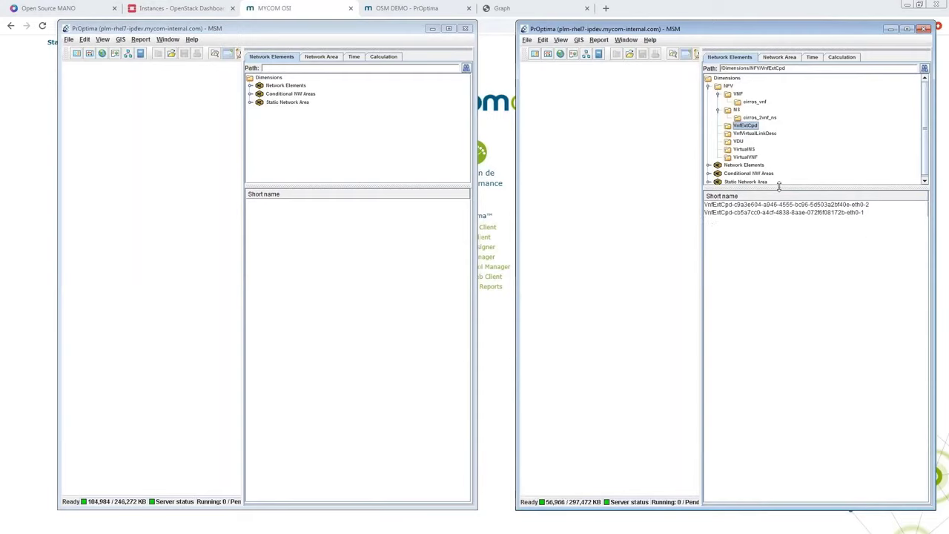
click(745, 149)
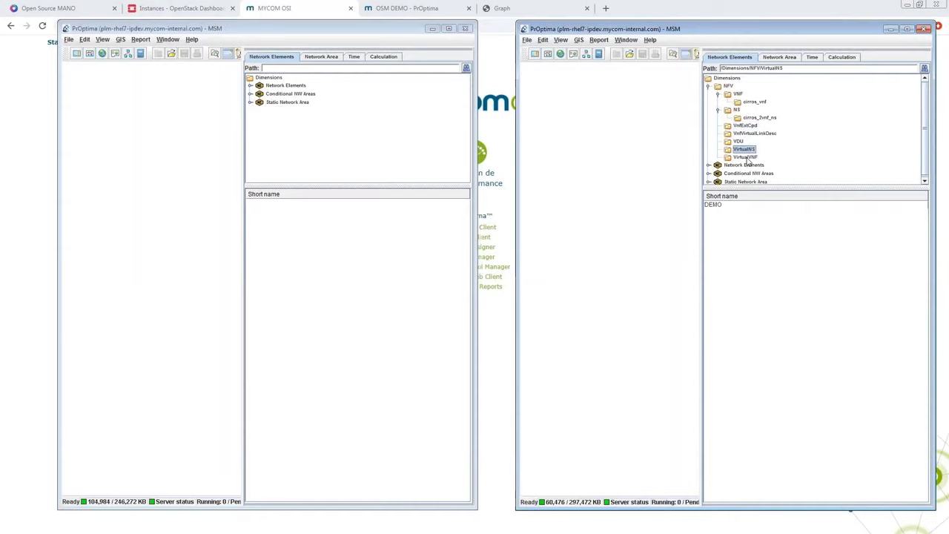
click(746, 157)
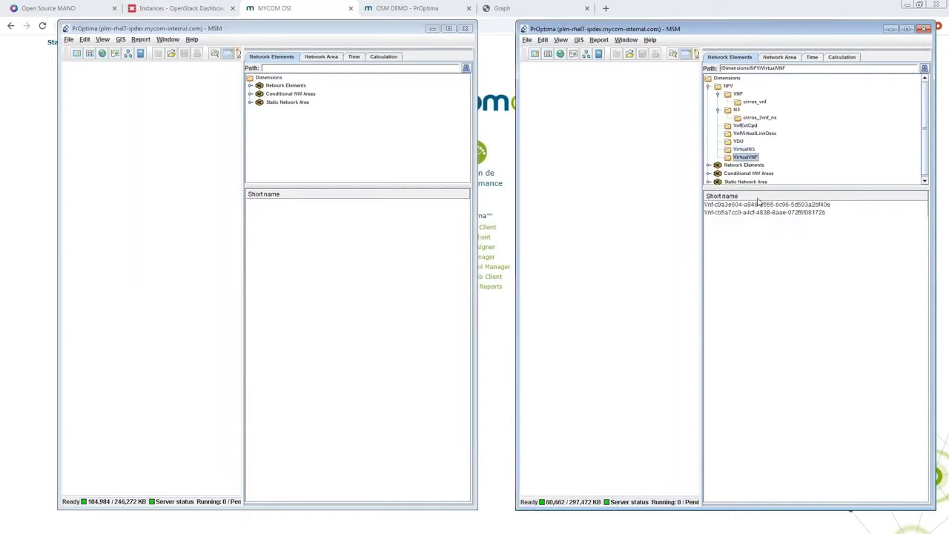
- Switch to the PrOptima web client, reload the OSM DEMO page and open the OSM Network Service Overview dashboard
click(400, 8)
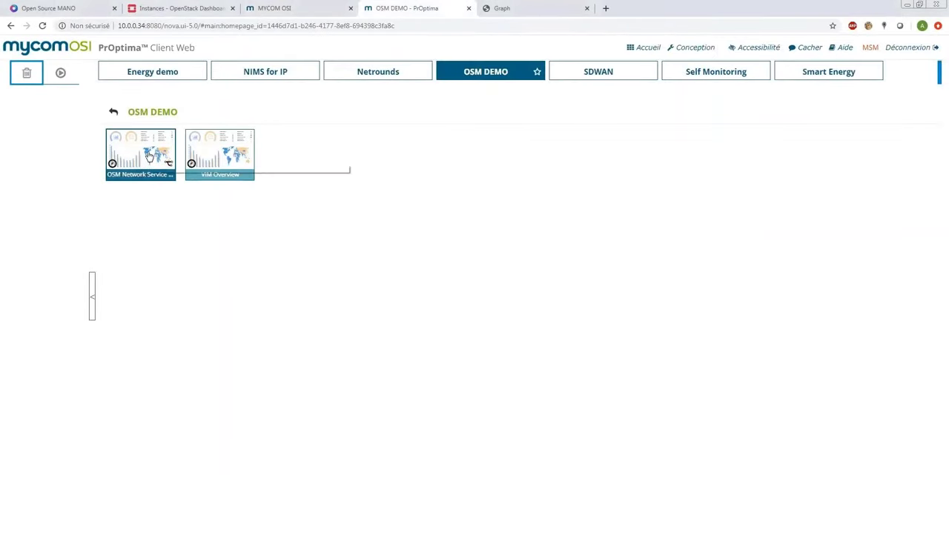
click(43, 26)
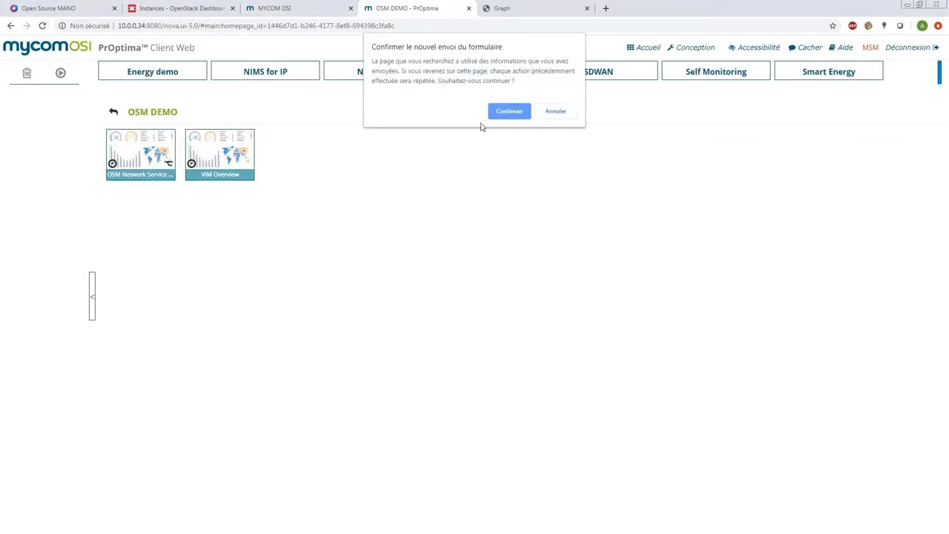
click(499, 111)
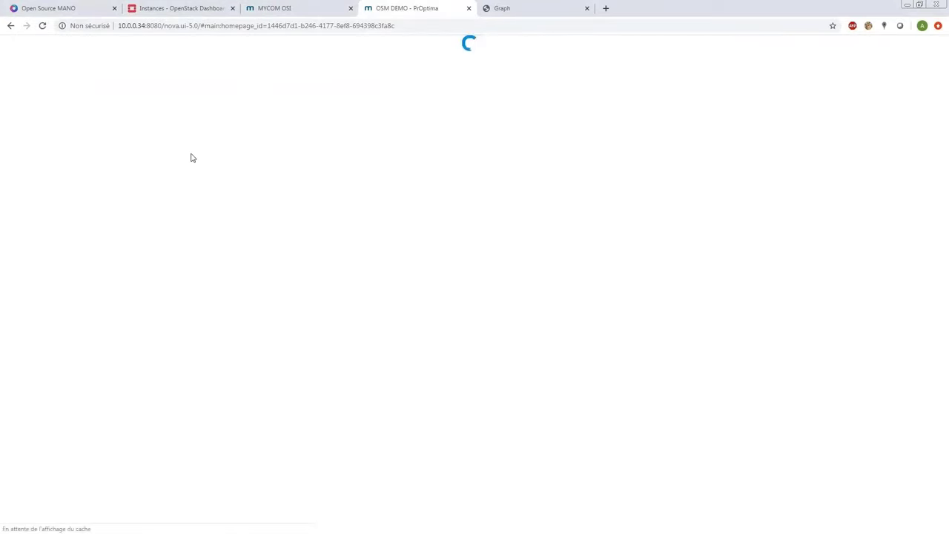
drag(141, 157, 65, 113)
click(50, 111)
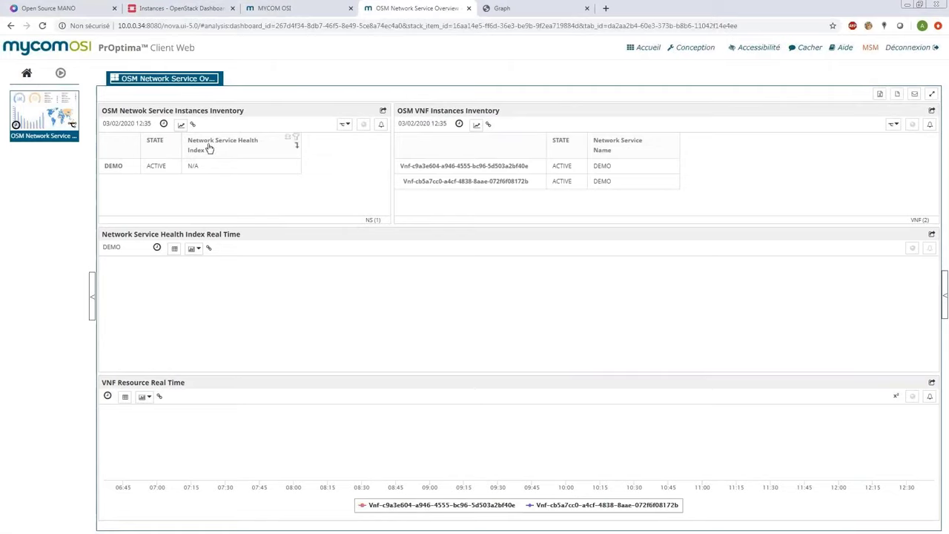
- Drill from the OSM VNF Instances Inventory into VIM Overview, check its OpenStack instances inventory and return to the OSM Network Service Overview
click(892, 126)
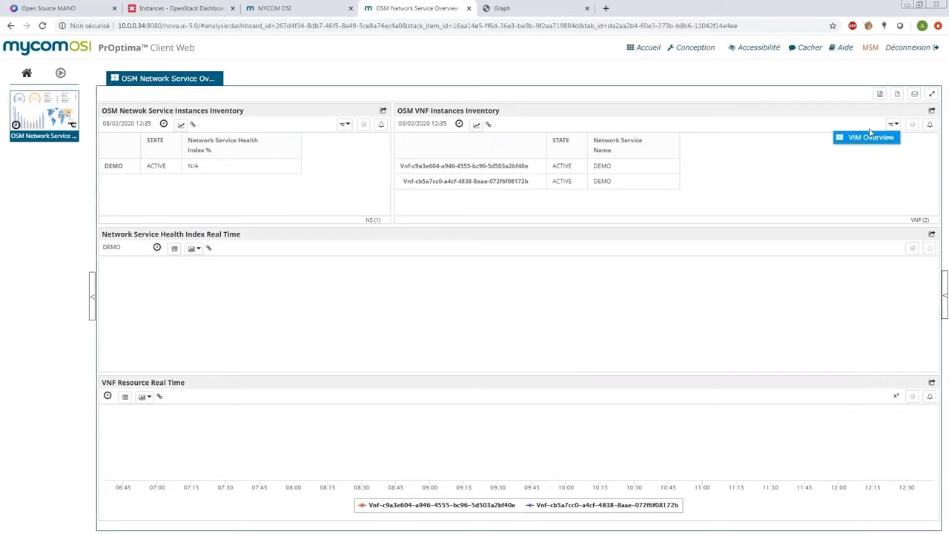
click(865, 143)
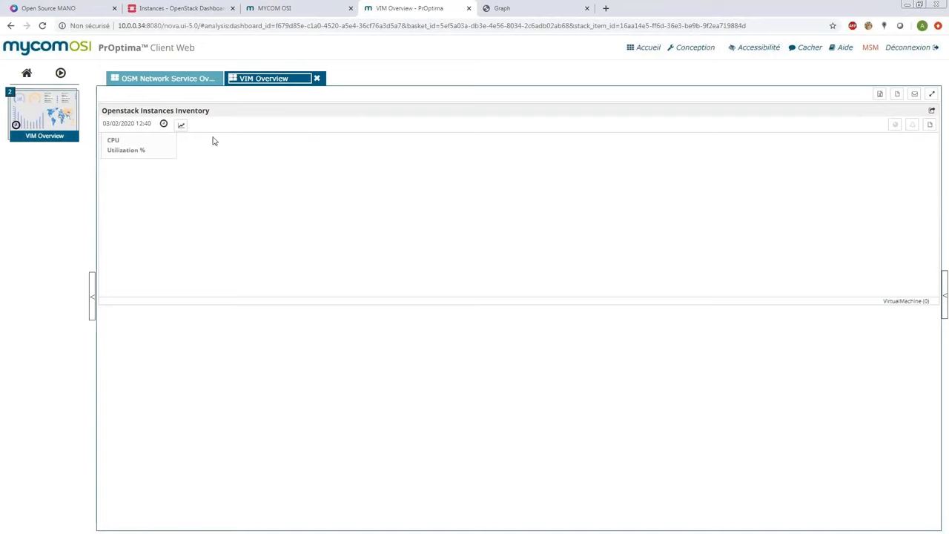
click(176, 80)
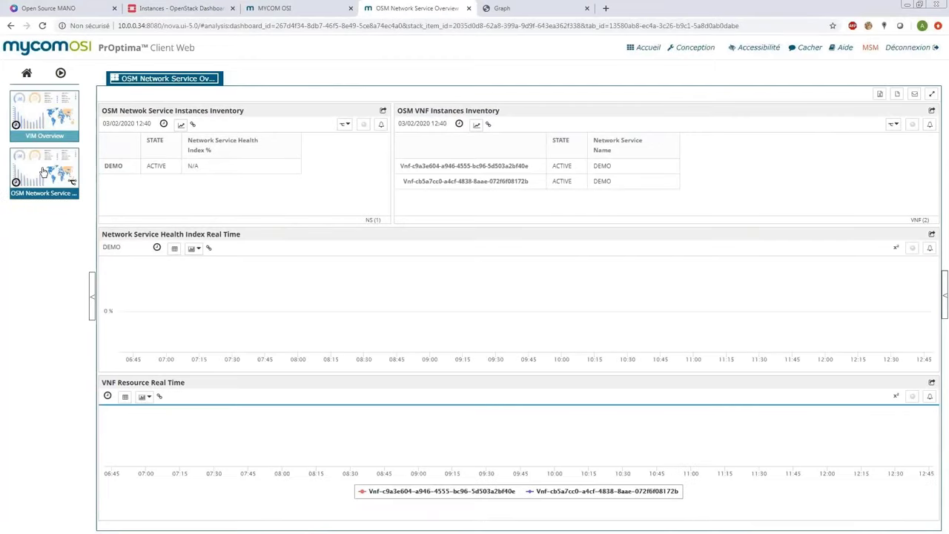
- Return to the OSM DEMO home page, clear all generated dashboards from the basket and open VIM Overview again
click(27, 74)
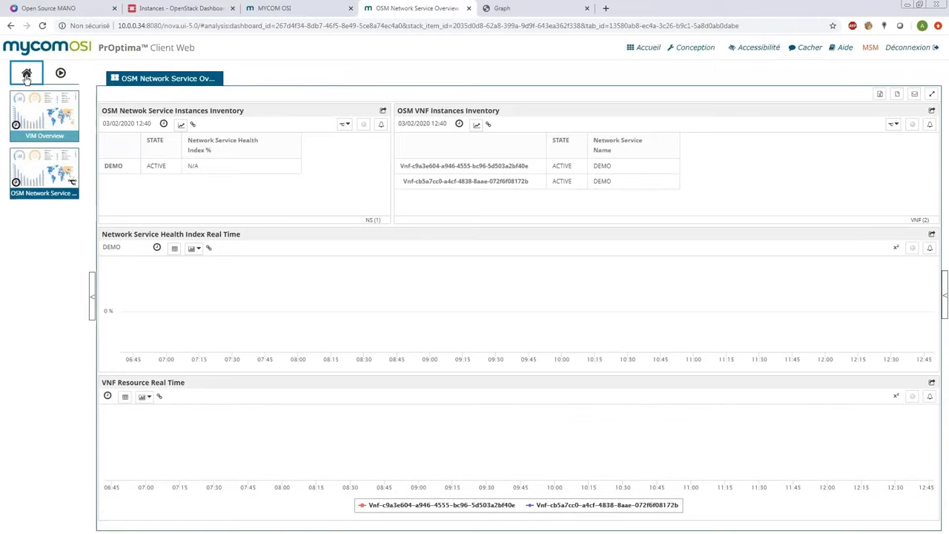
click(27, 76)
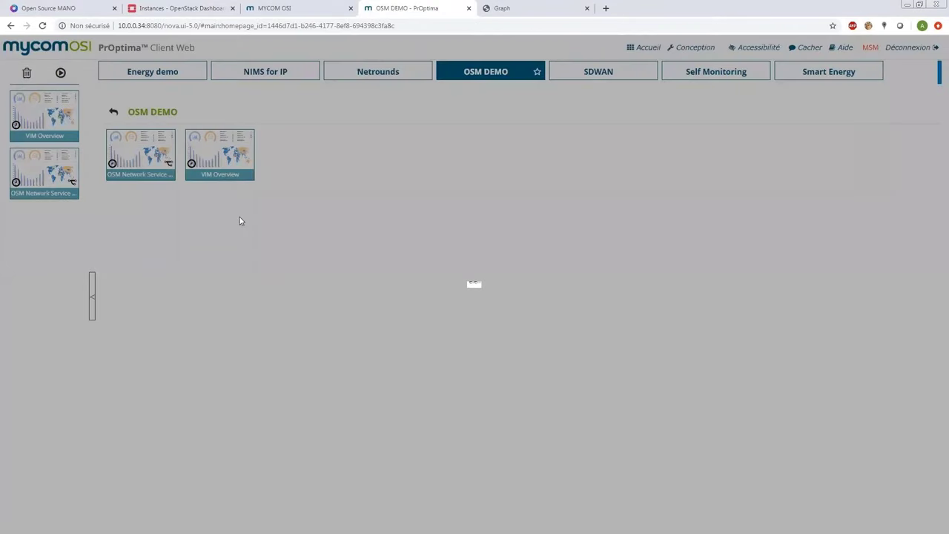
click(460, 298)
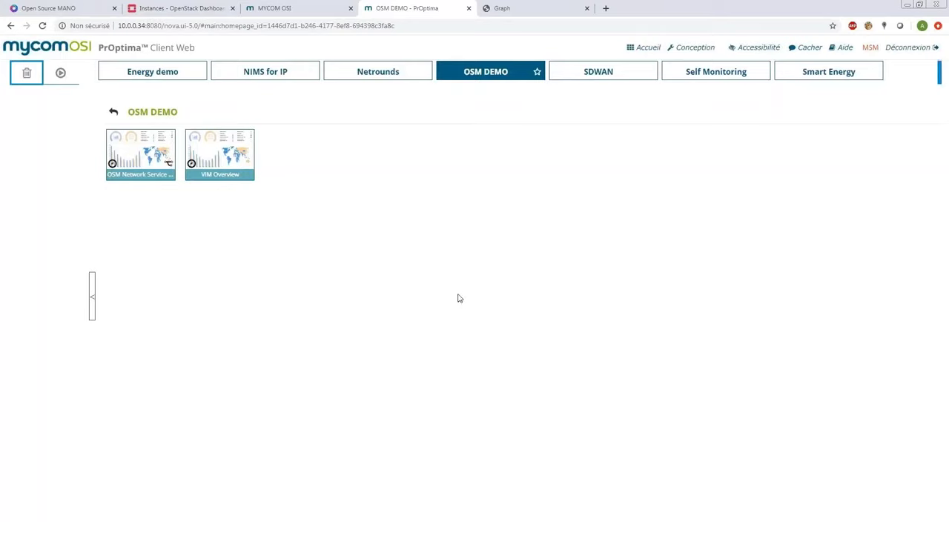
click(230, 155)
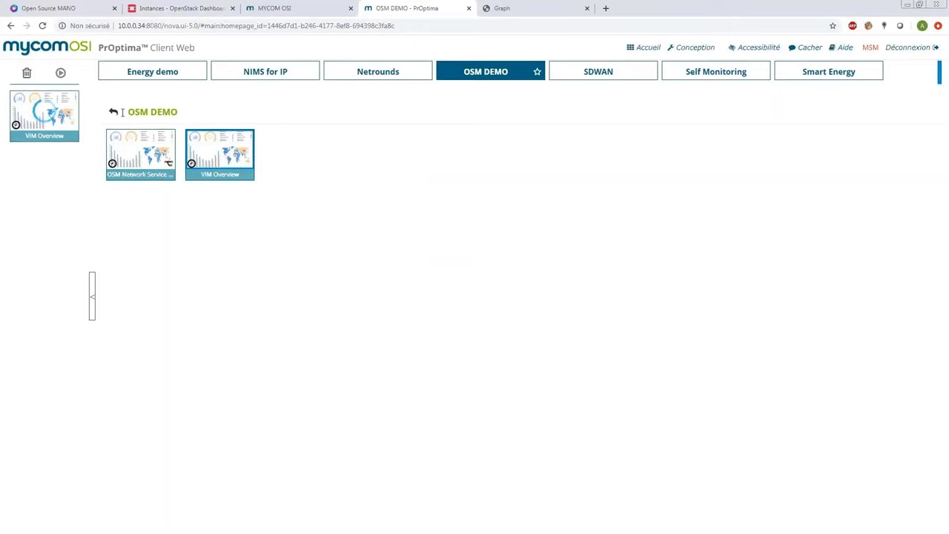
click(50, 114)
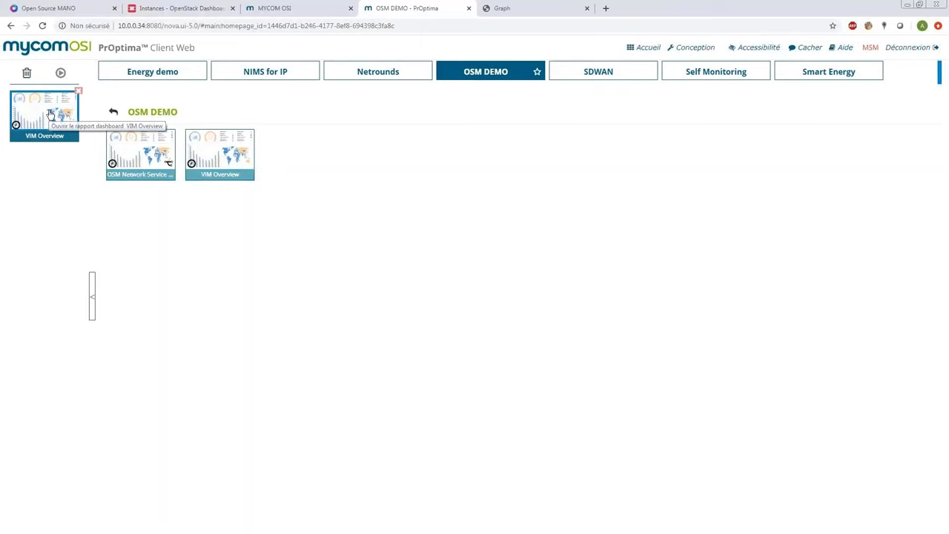